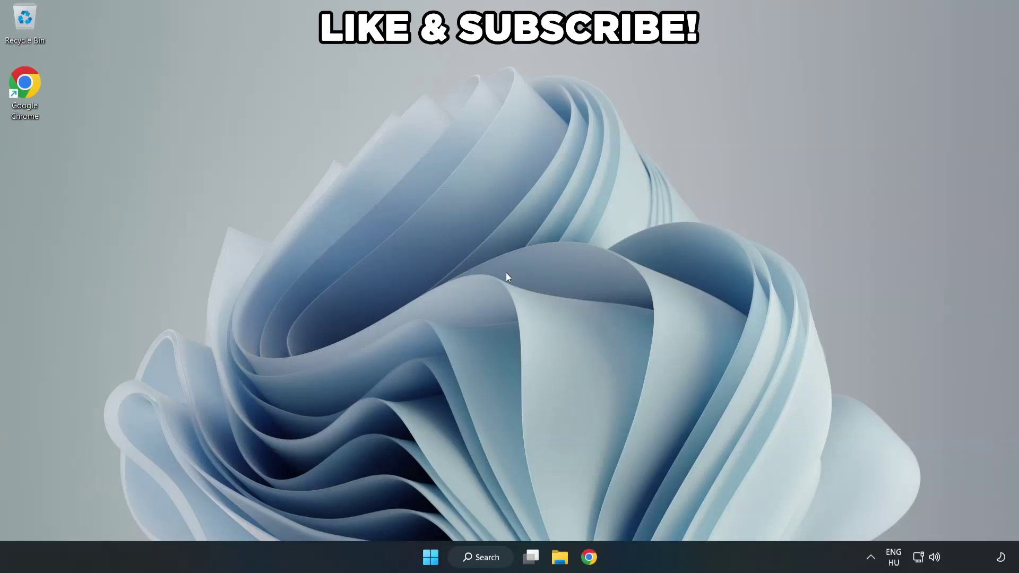
Search Windows for 'edit power plan'
left_click(487, 560)
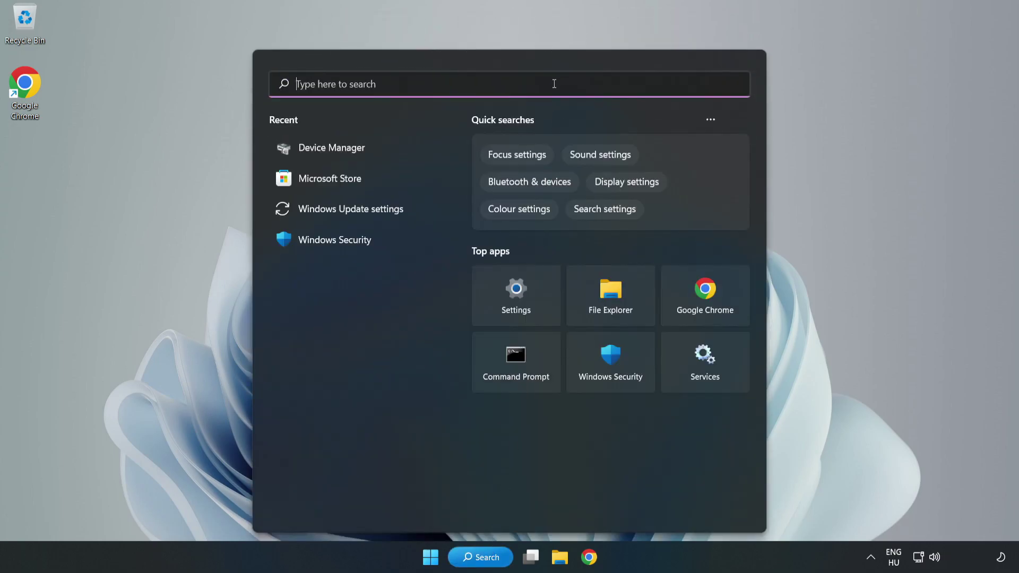
type("edit ")
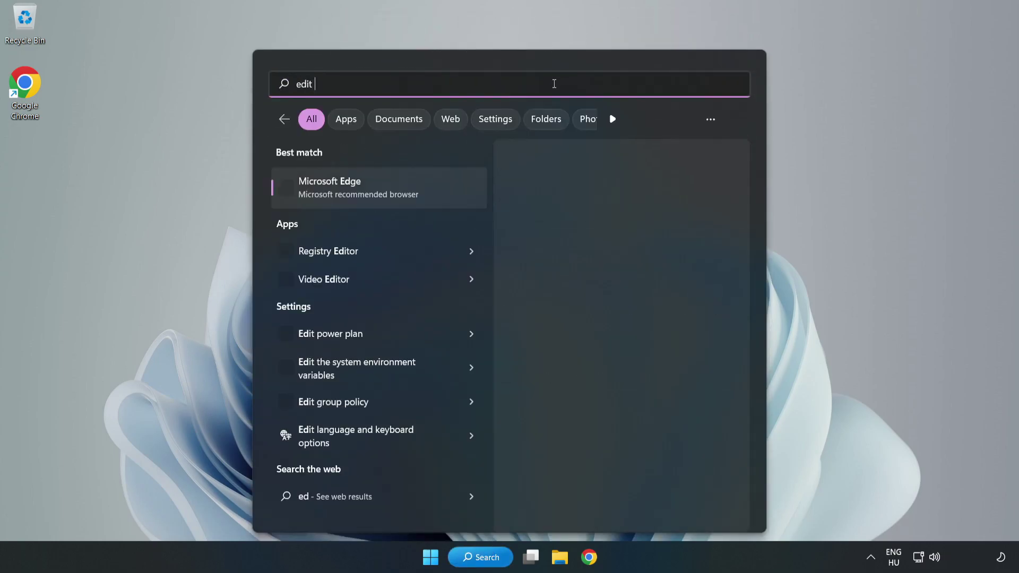
type("power pla")
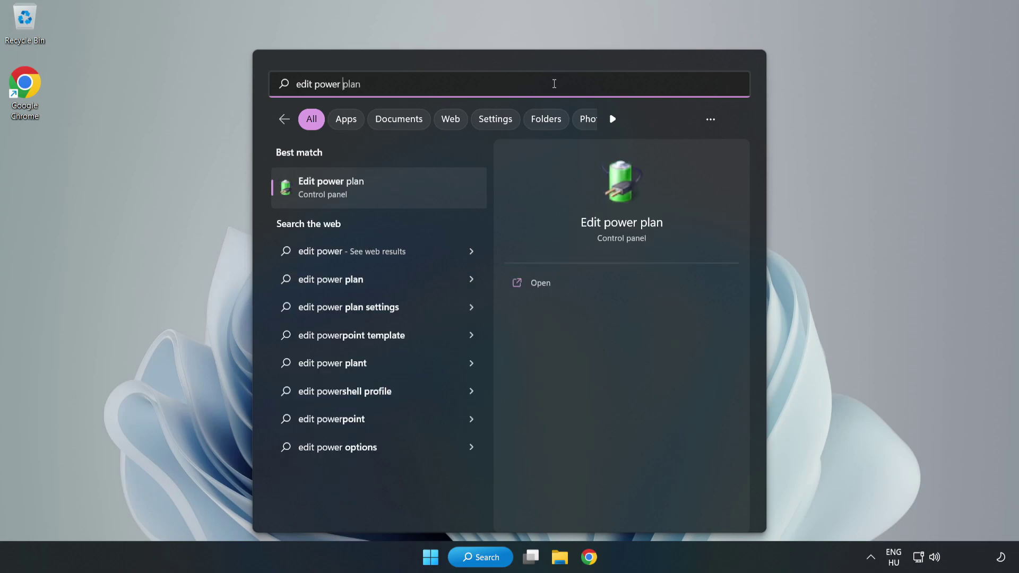
type("n")
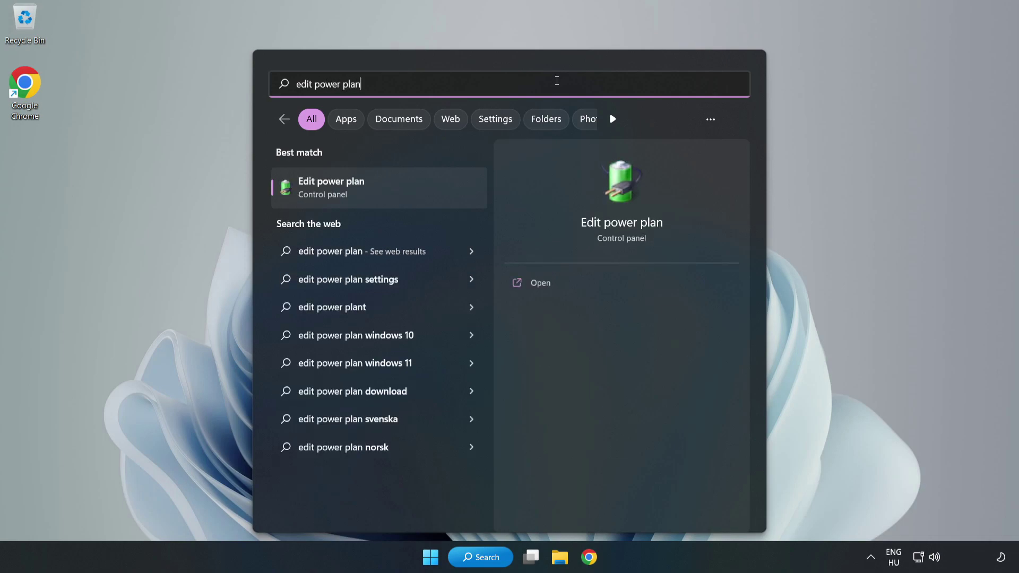
Switch the active power plan from Balanced to High performance and close Power Options
left_click(385, 190)
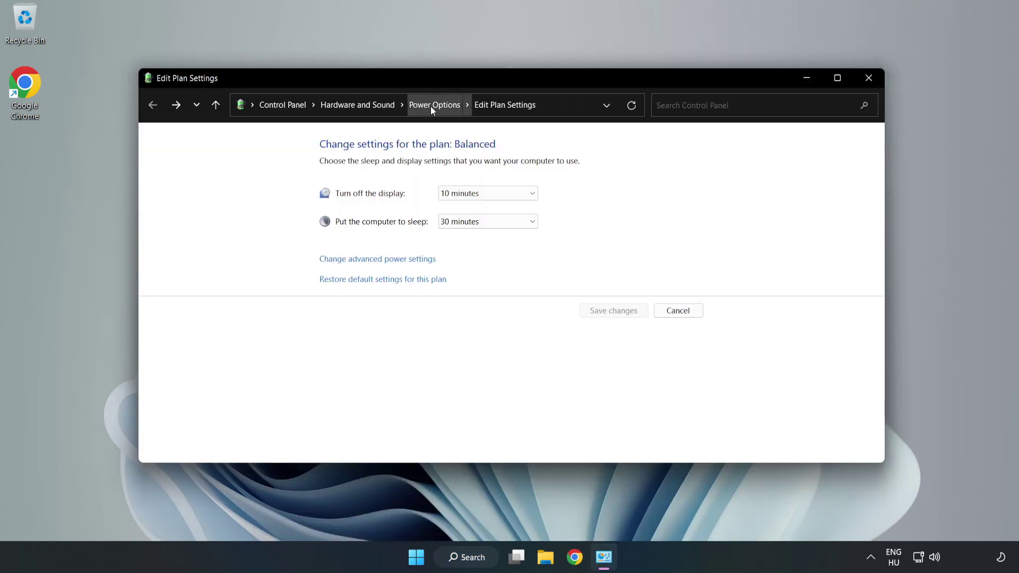
left_click(431, 106)
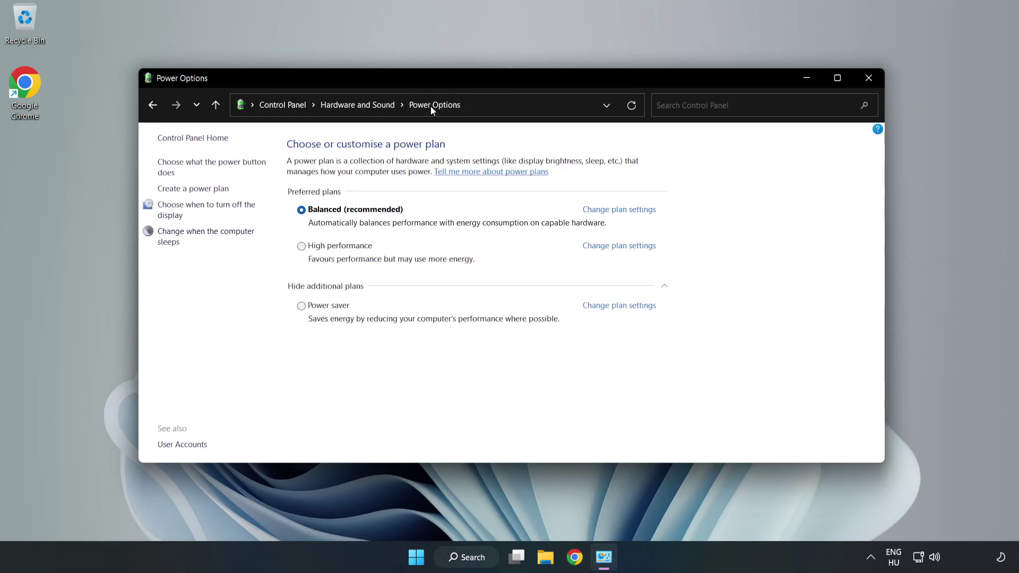
left_click(335, 250)
left_click(867, 86)
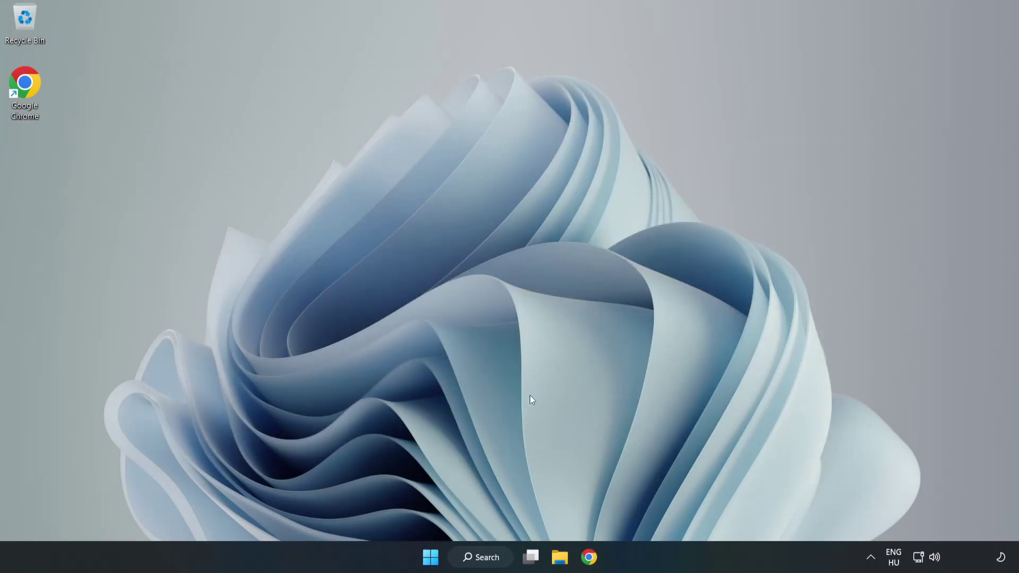
Search Windows for 'device manager'
left_click(495, 558)
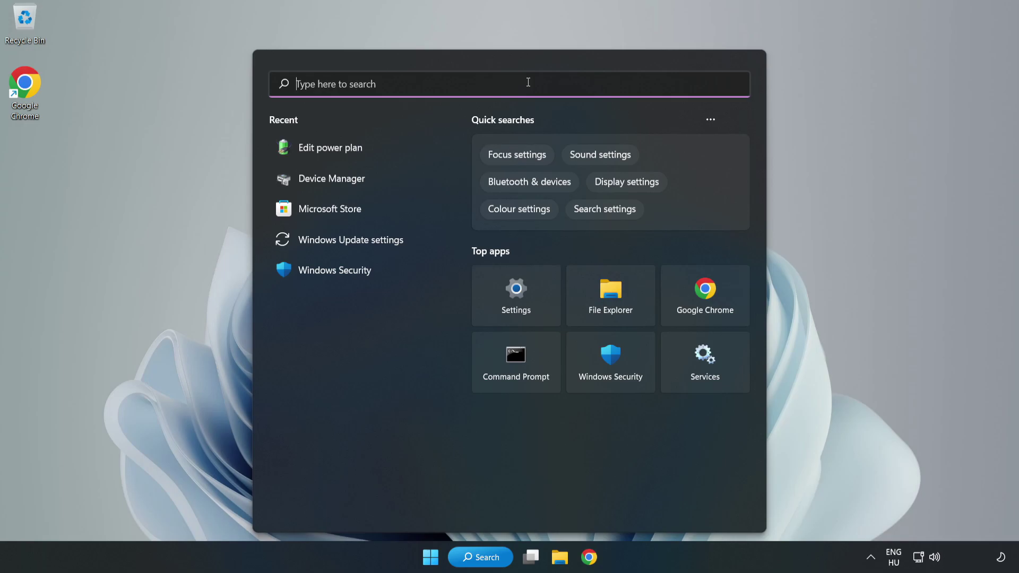
type("device mana")
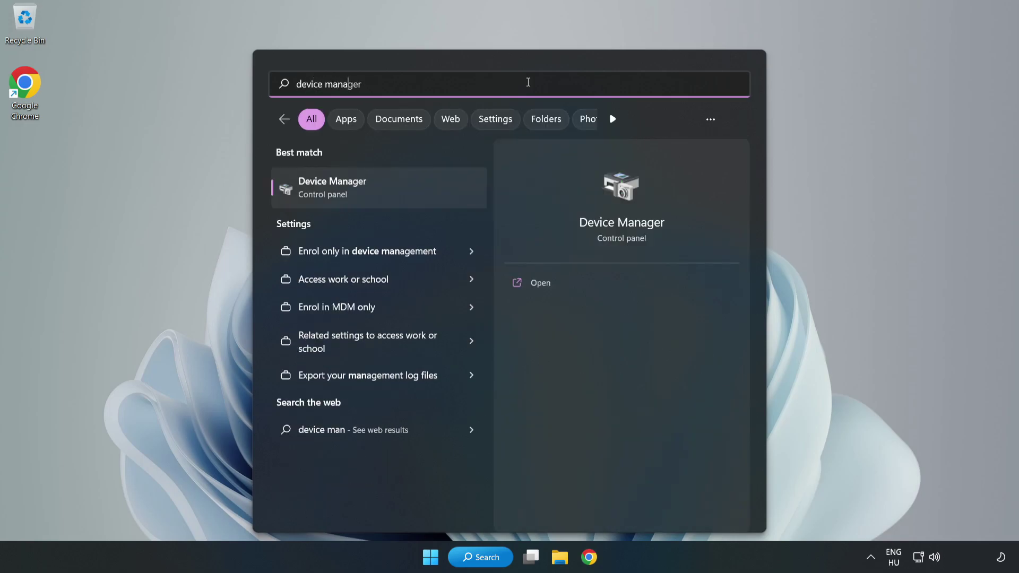
type("ger")
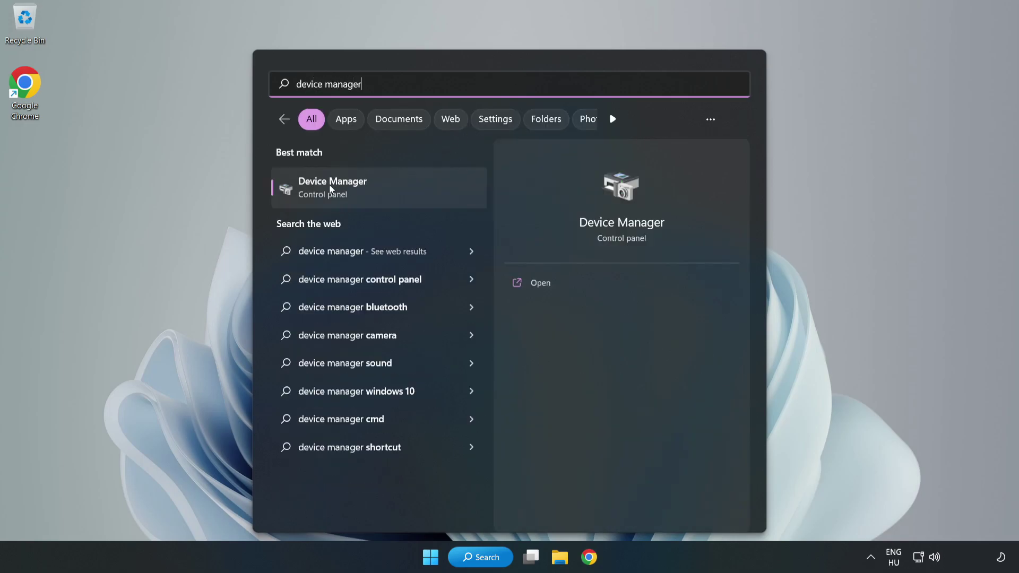
Open Device Manager, expand Display adapters and bring up the VMware SVGA 3D context menu
left_click(371, 189)
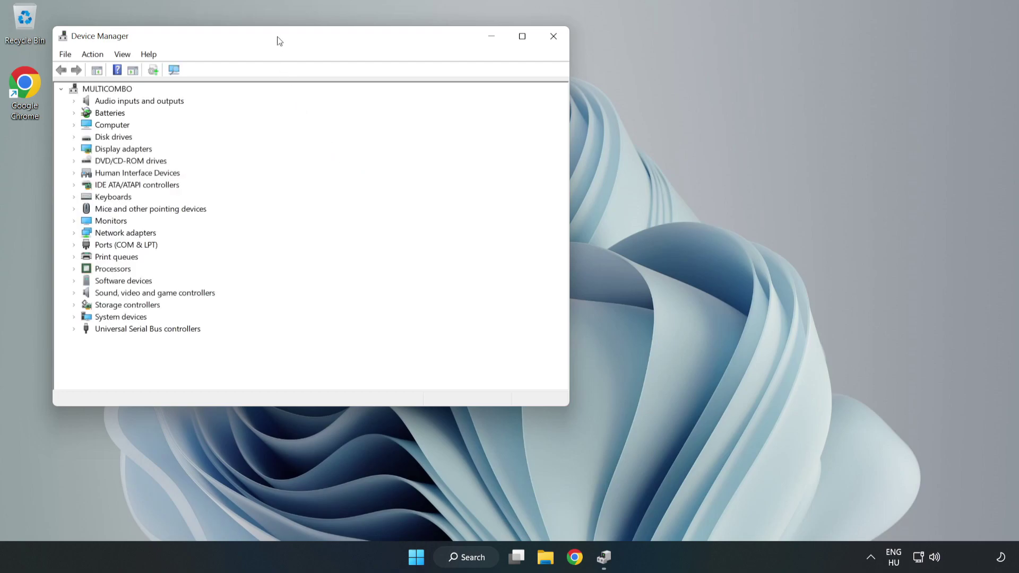
left_click_drag(278, 38, 468, 102)
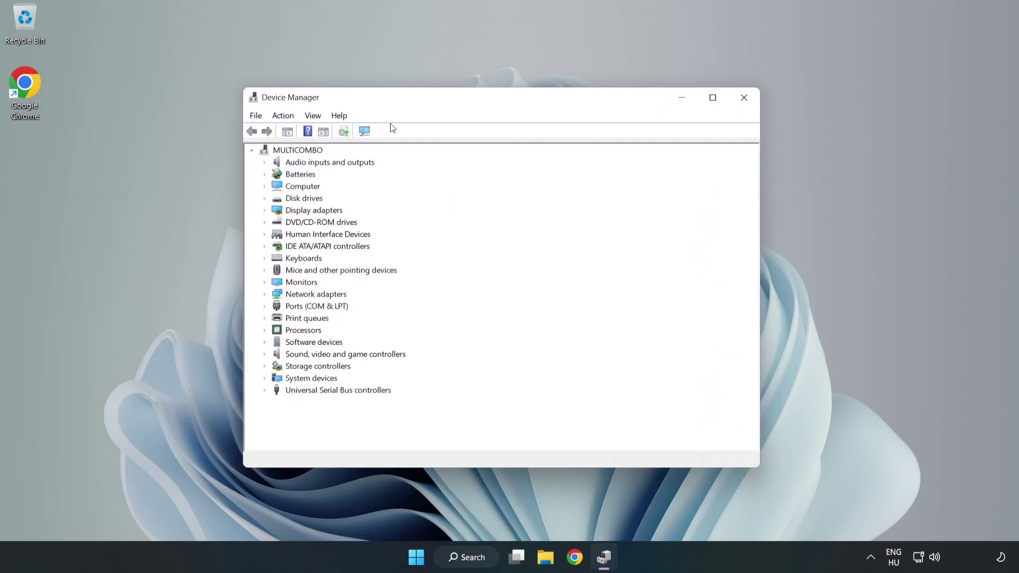
left_click(286, 210)
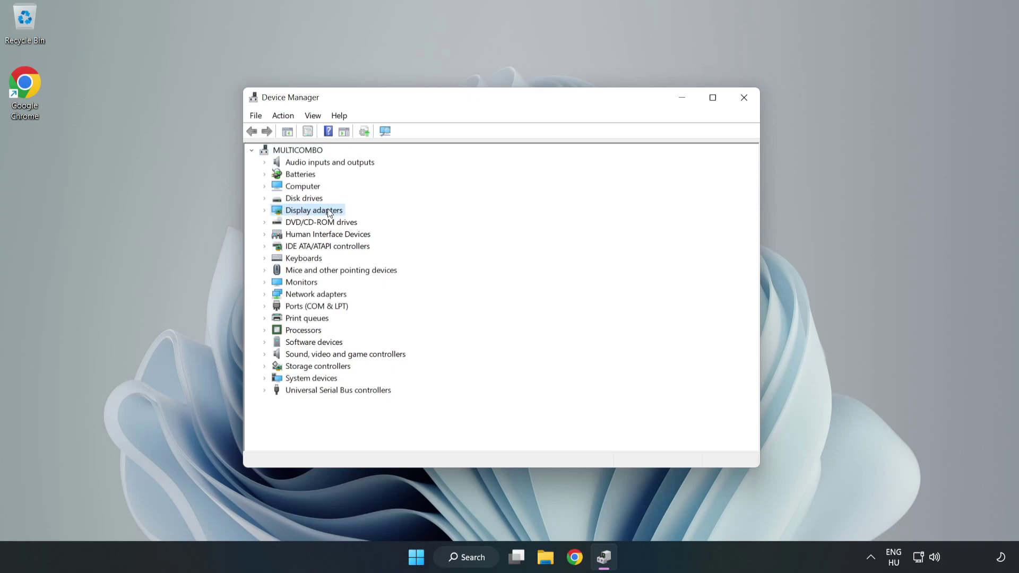
left_click(265, 212)
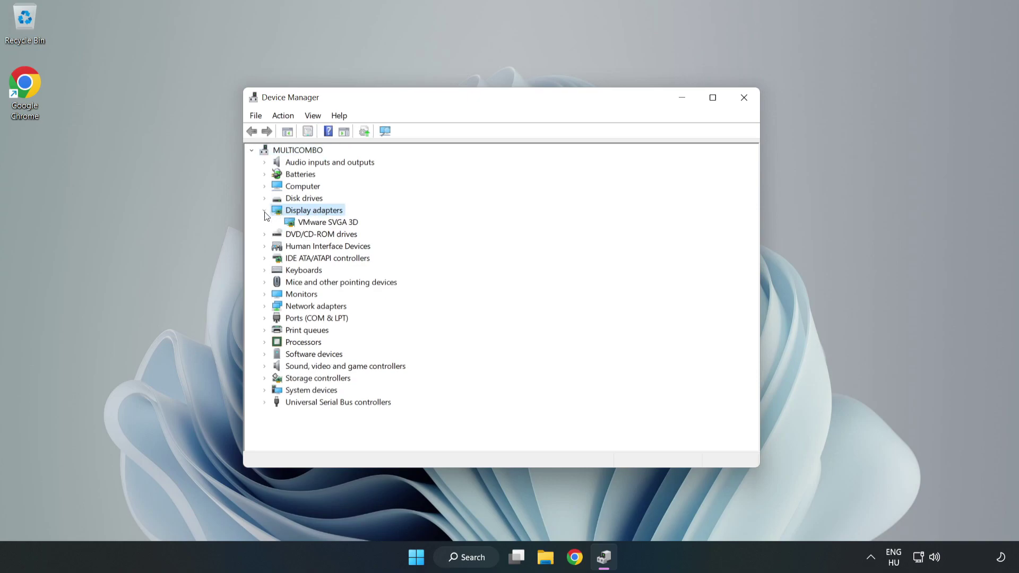
left_click(301, 223)
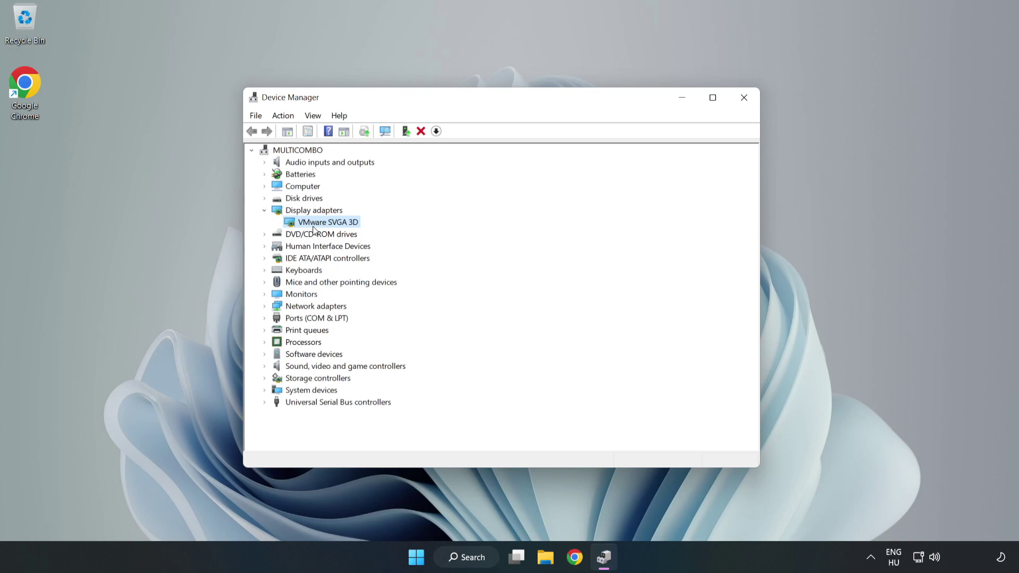
right_click(325, 223)
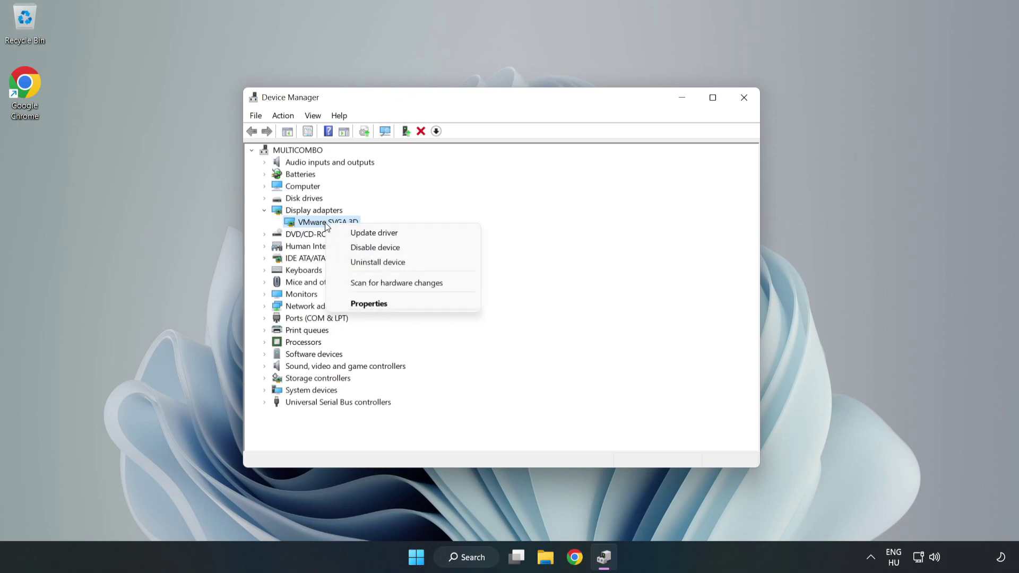
Auto-search for a VMware SVGA 3D driver update, confirm it's current, and close Device Manager
left_click(383, 234)
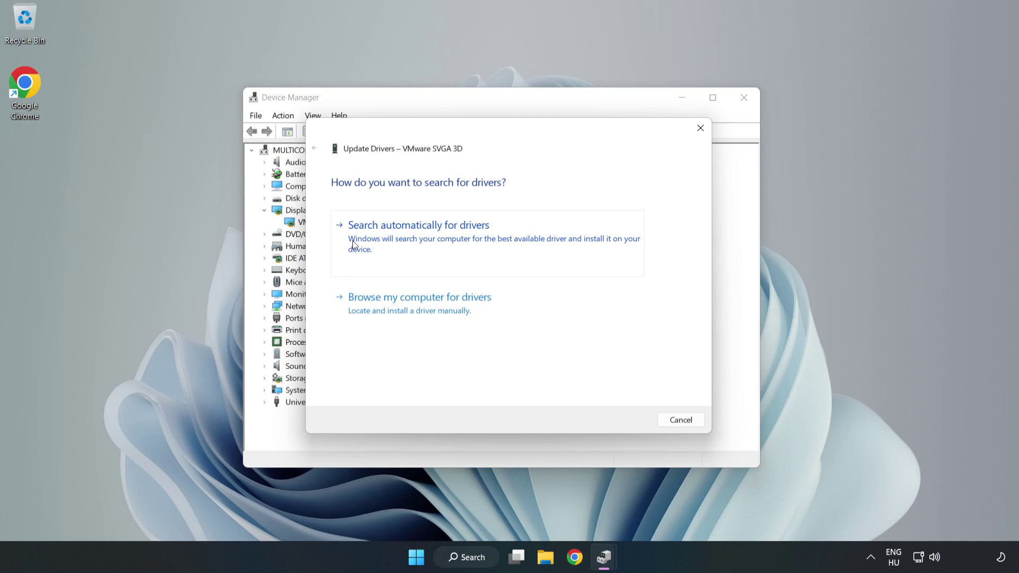
left_click(420, 241)
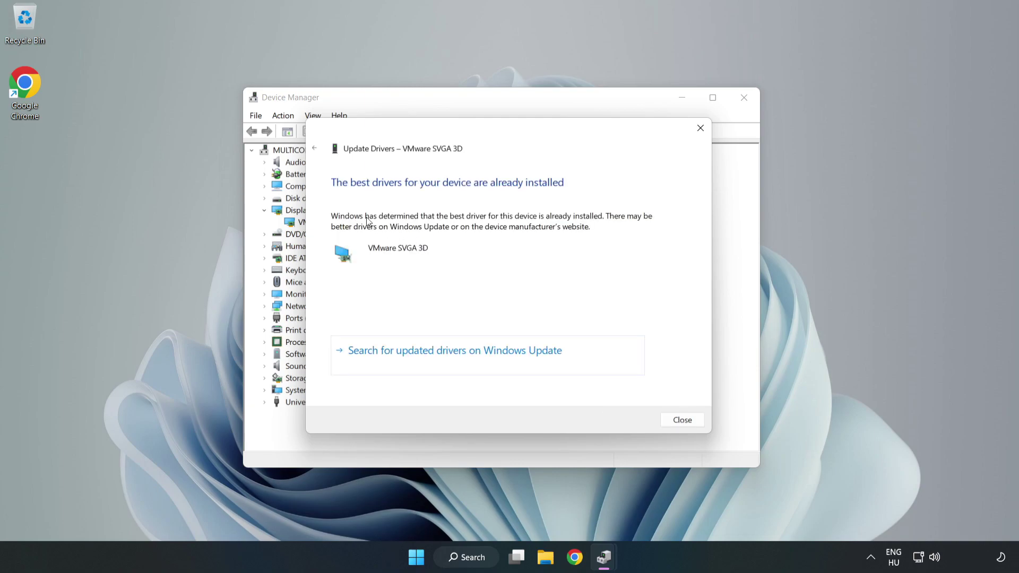
left_click(688, 423)
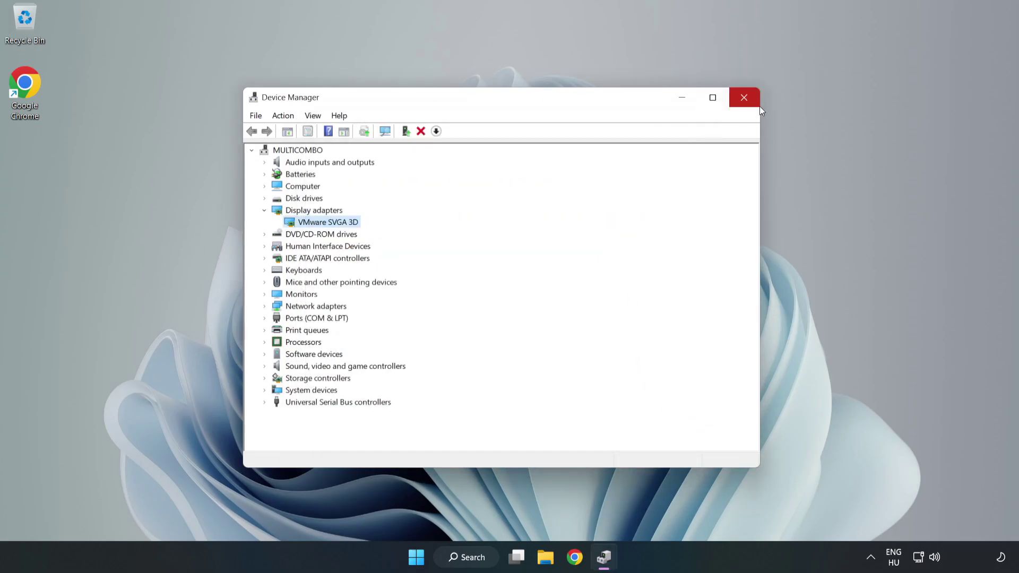
left_click(745, 98)
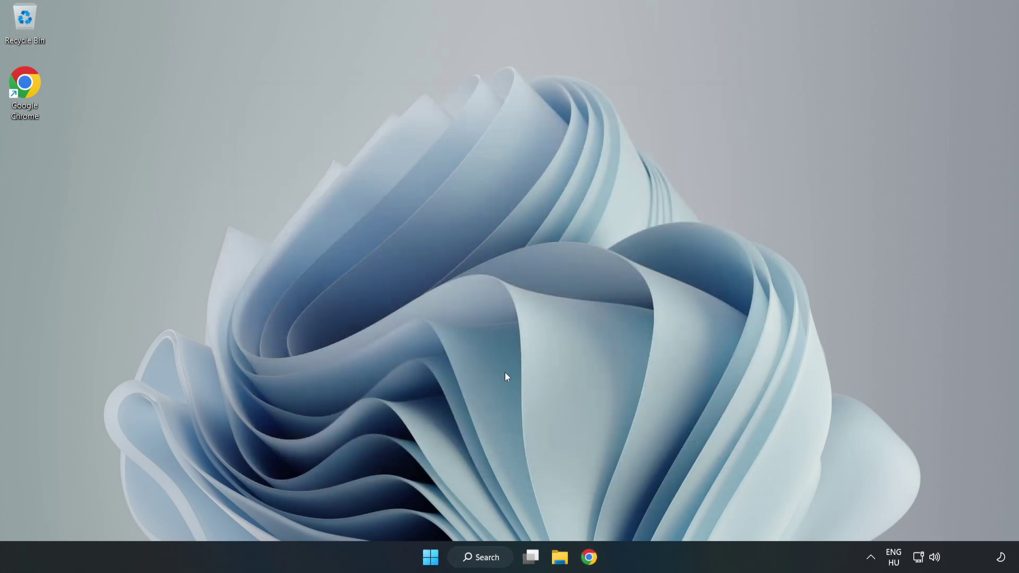
Search for 'game mode' and open the Game Mode settings page
left_click(494, 558)
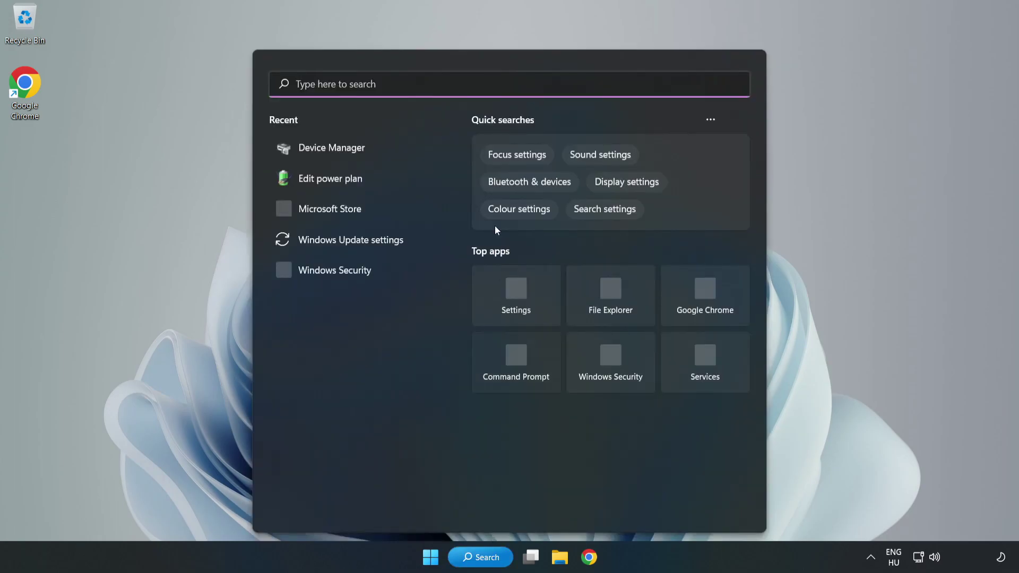
type("game mode")
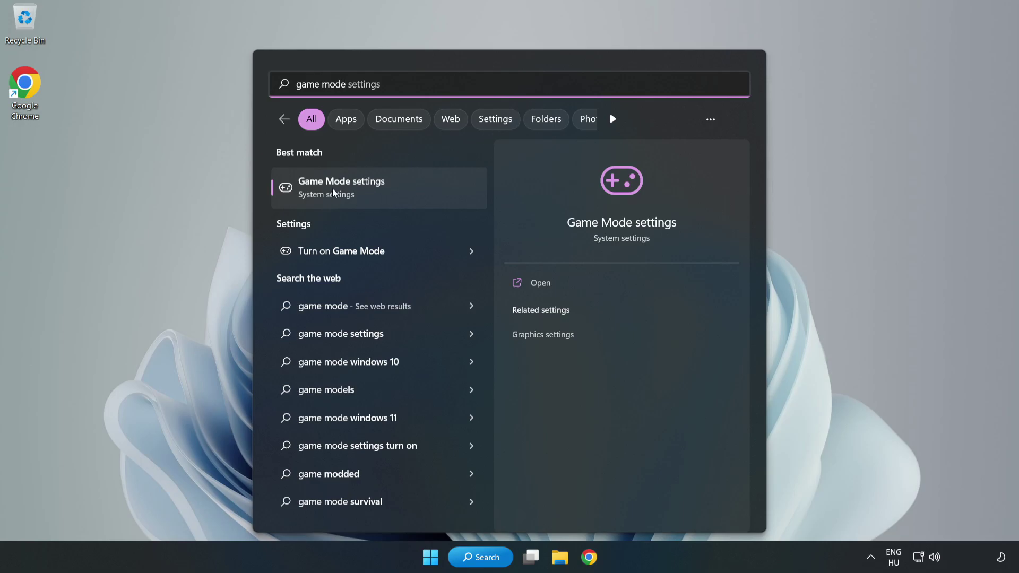
left_click(366, 192)
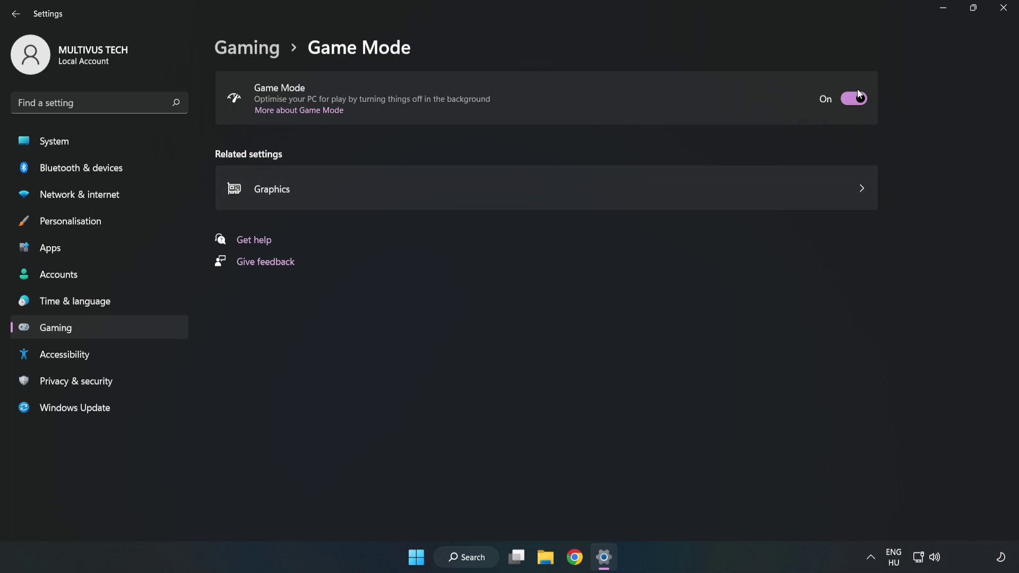
Turn off opening Xbox Game Bar with the controller button, then close Settings
left_click(259, 54)
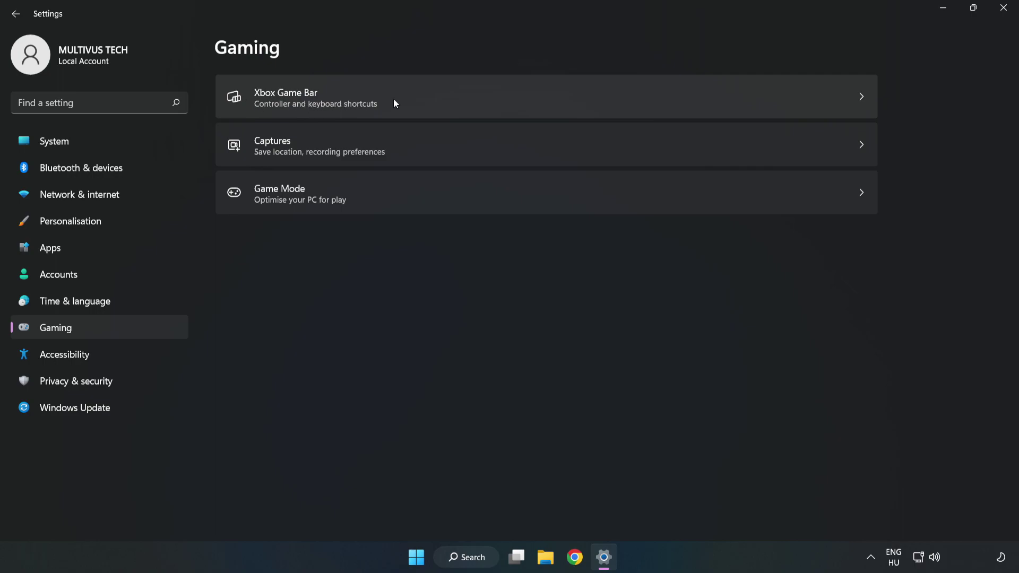
left_click(432, 97)
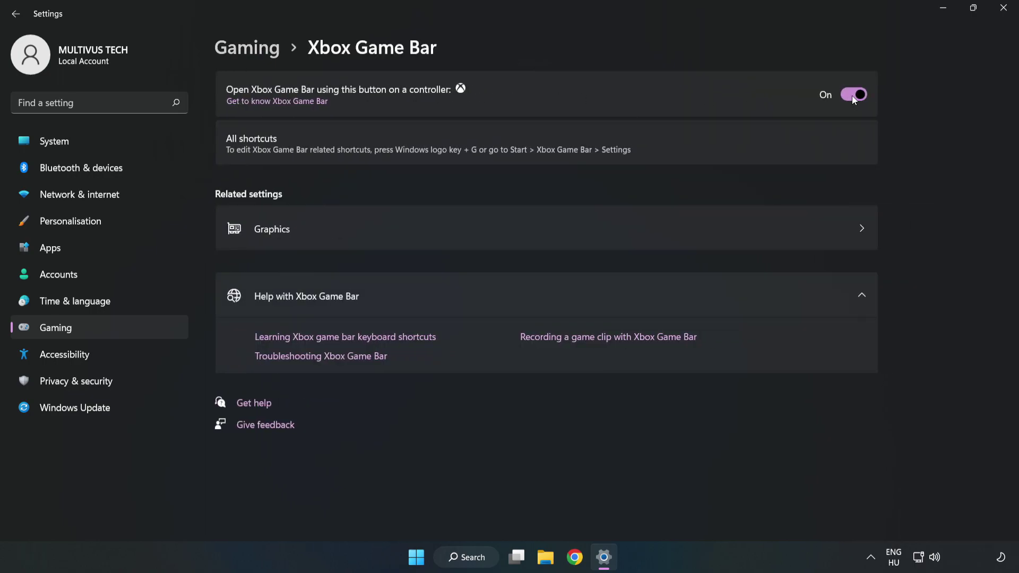
left_click(854, 96)
left_click(1004, 8)
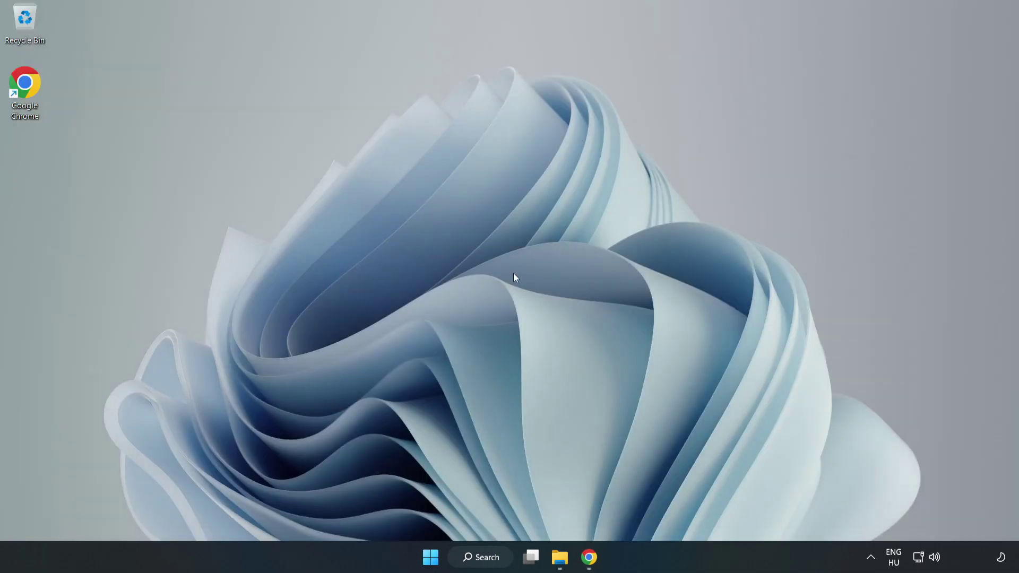
Launch Task Manager from the Start button menu and end the Google Chrome processes
right_click(434, 563)
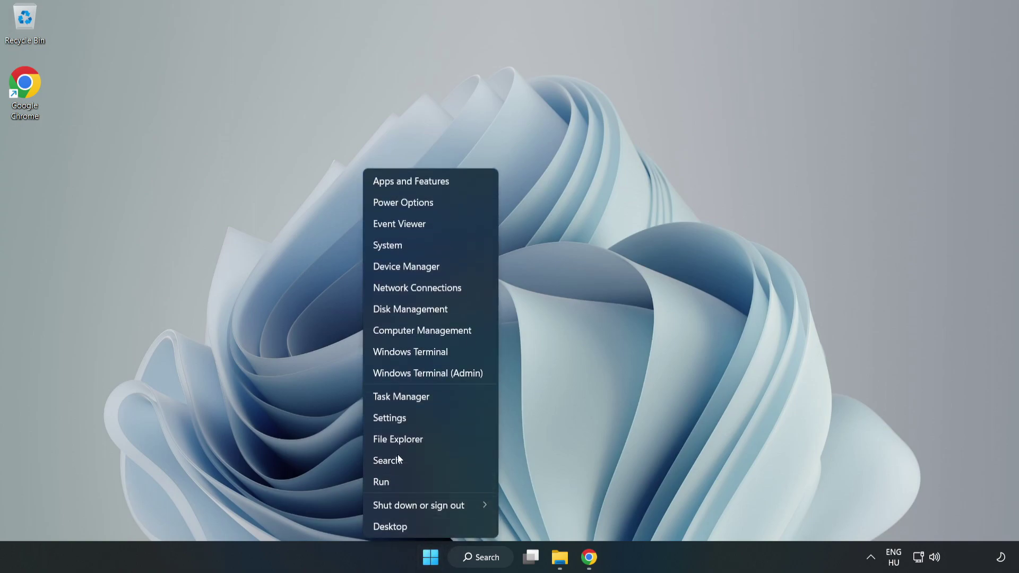
left_click(446, 397)
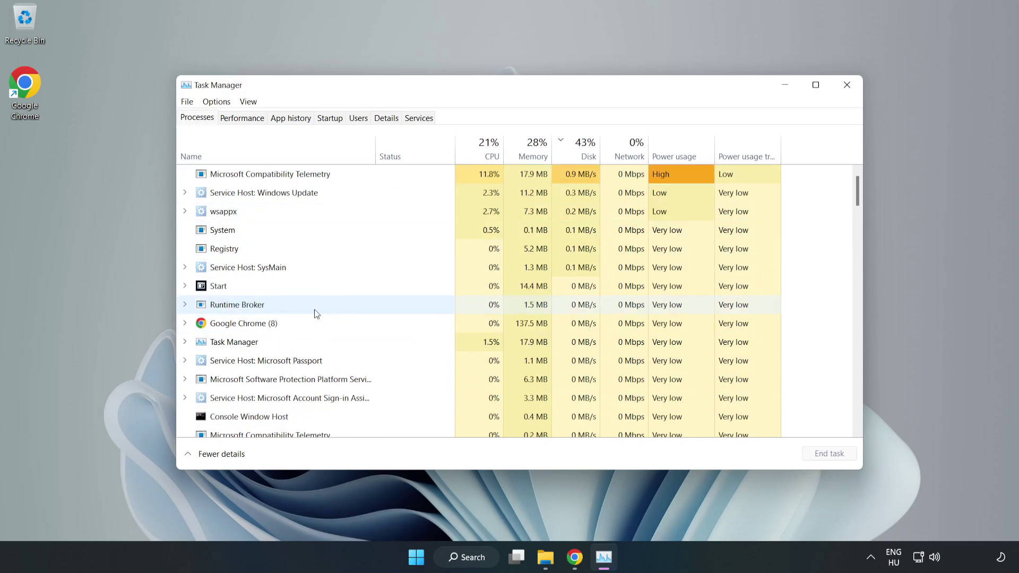
left_click(275, 325)
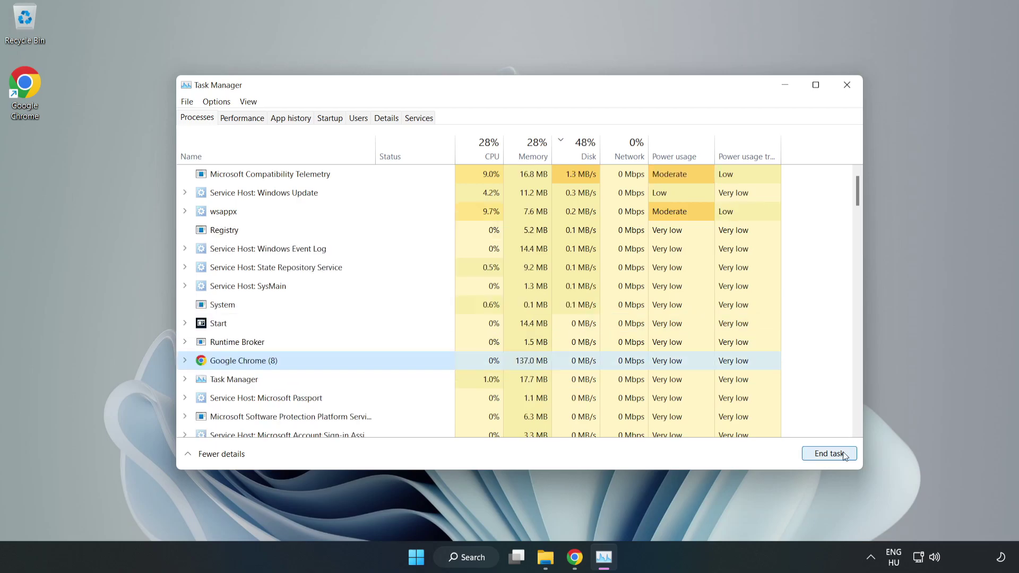
left_click(825, 456)
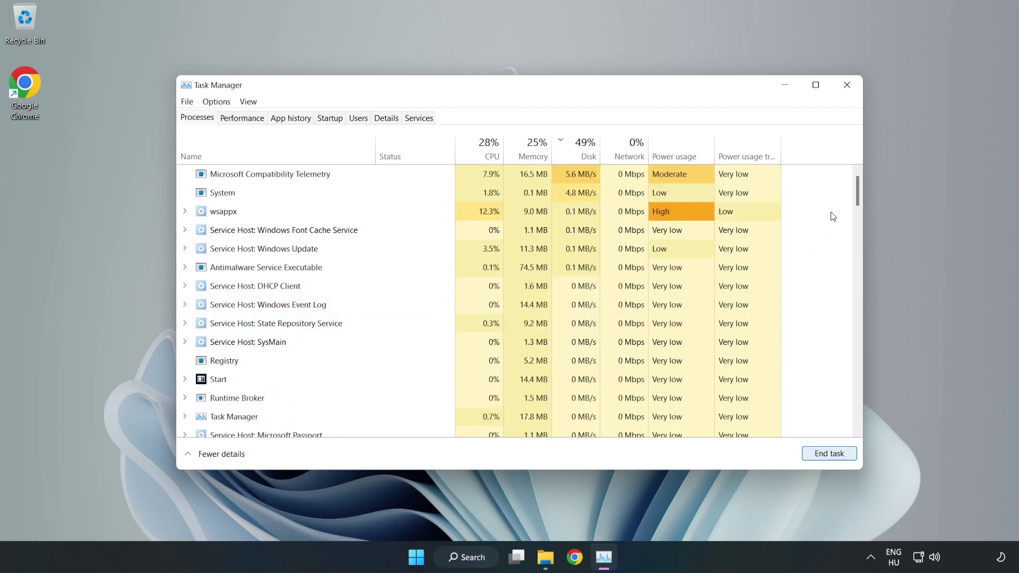
left_click_drag(861, 197, 826, 181)
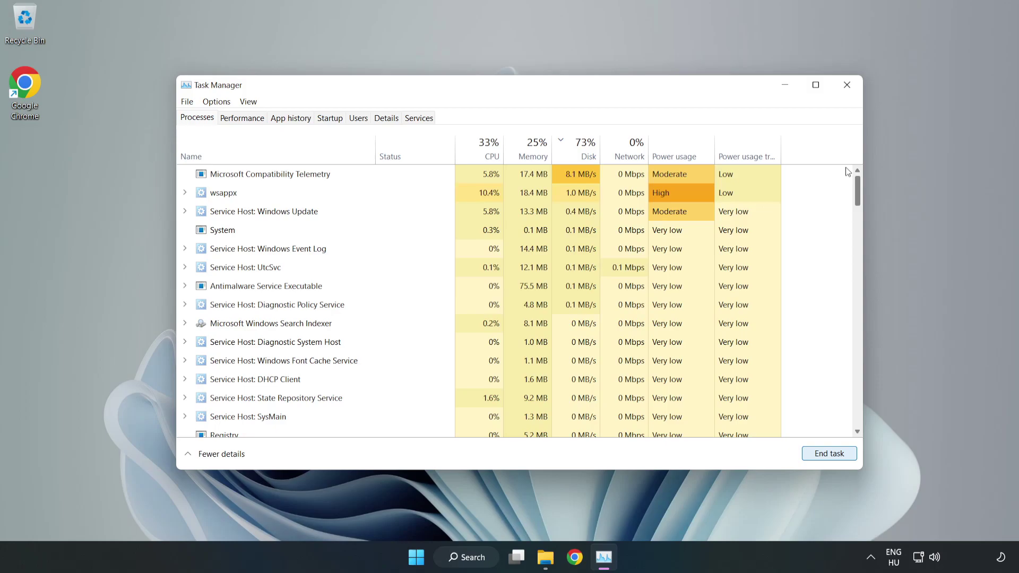
Disable Cortana, Phone Link, Terminal and Xbox App Services at startup, then close Task Manager
left_click(336, 121)
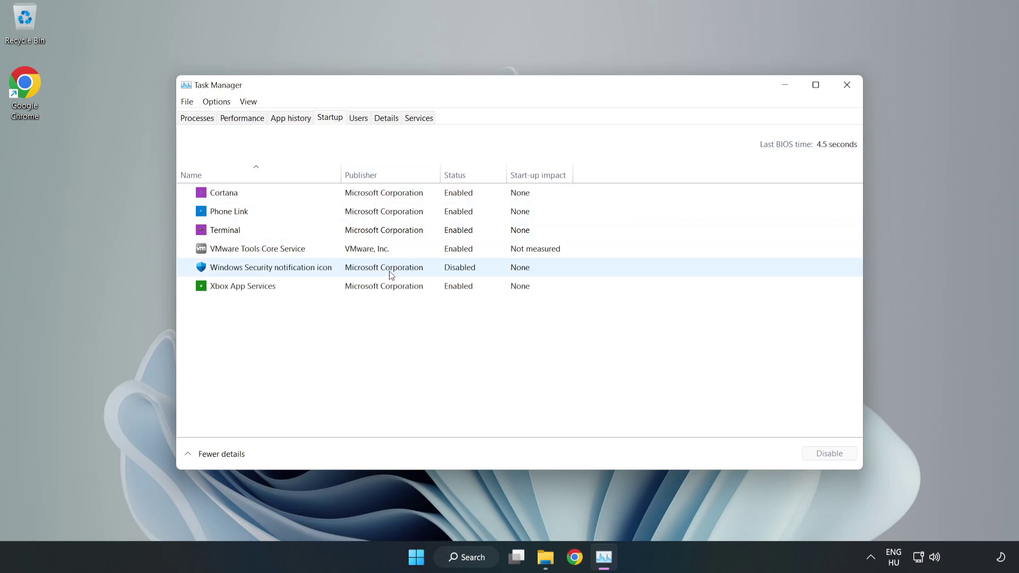
left_click(384, 193)
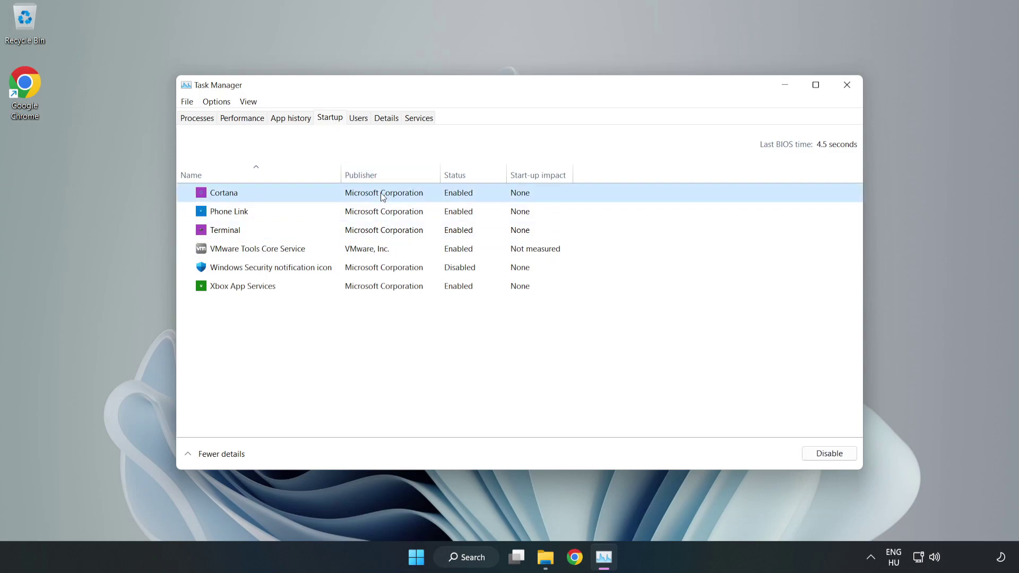
left_click(820, 459)
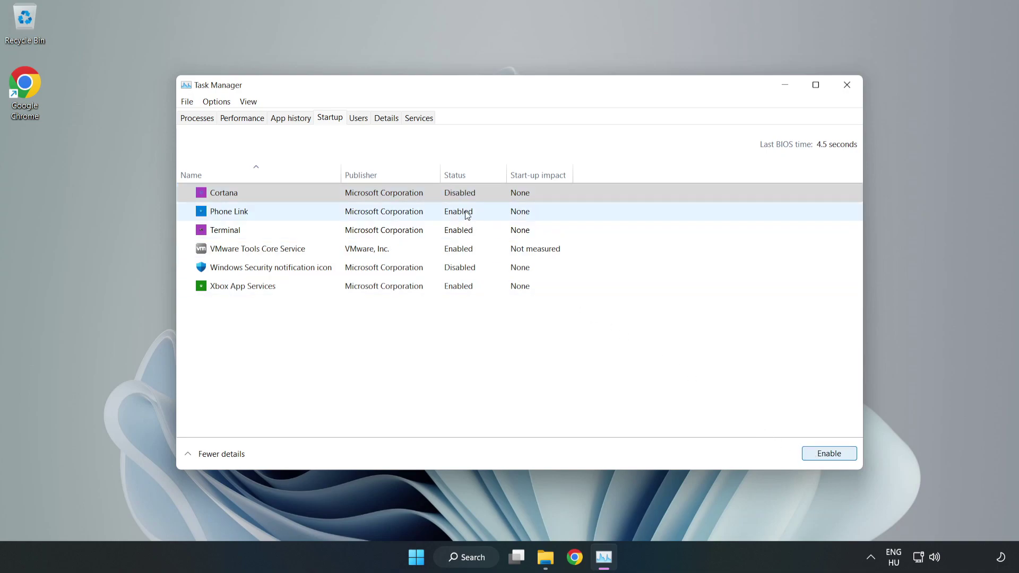
left_click(465, 213)
left_click(824, 455)
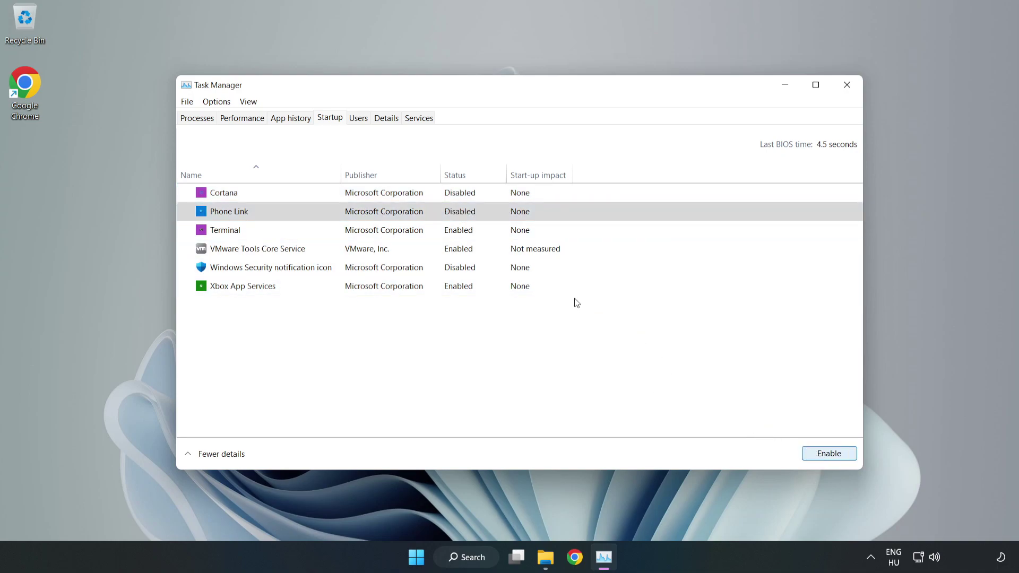
left_click(470, 234)
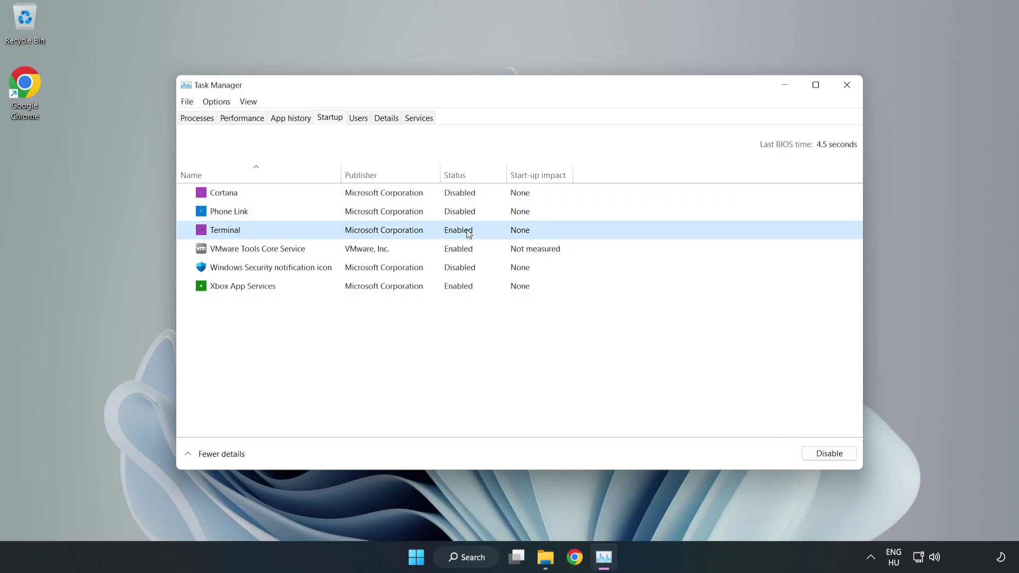
left_click(833, 457)
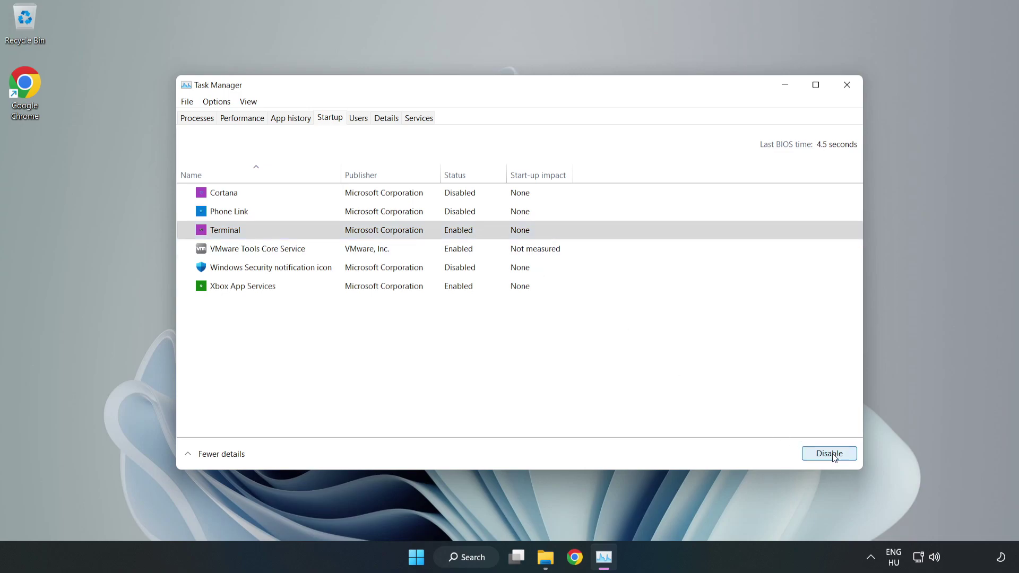
left_click(351, 288)
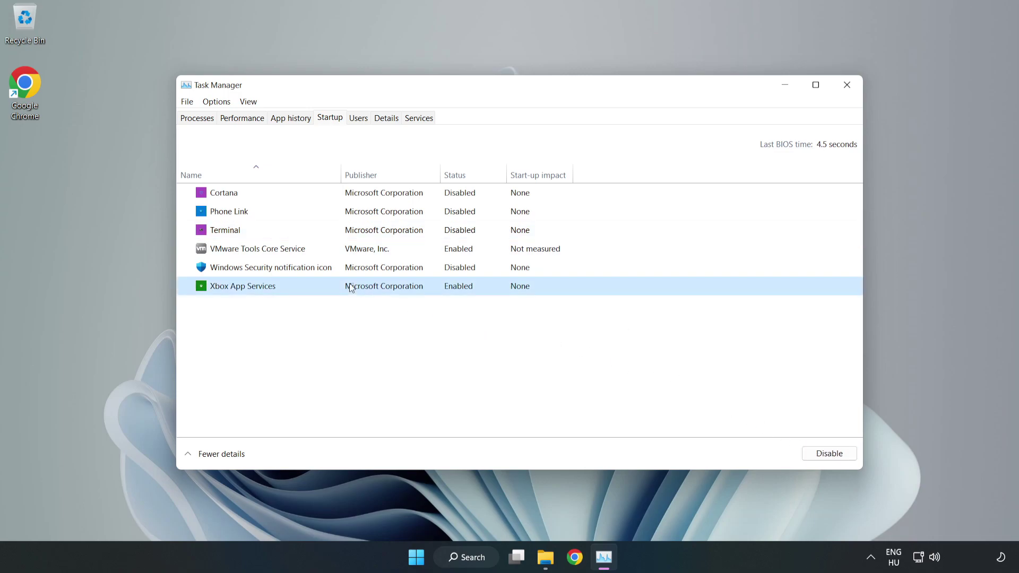
left_click(810, 457)
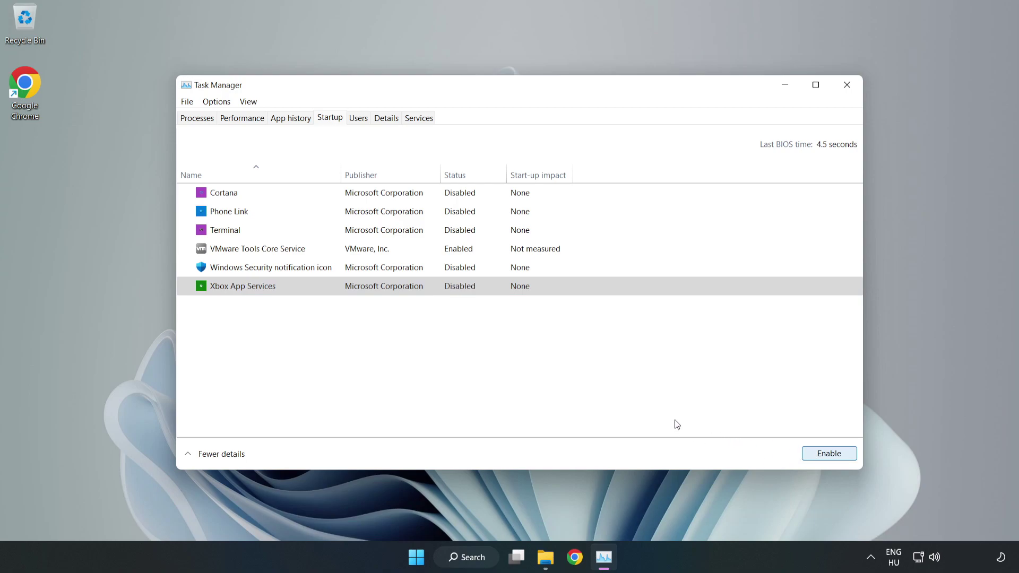
left_click(846, 89)
left_click(847, 89)
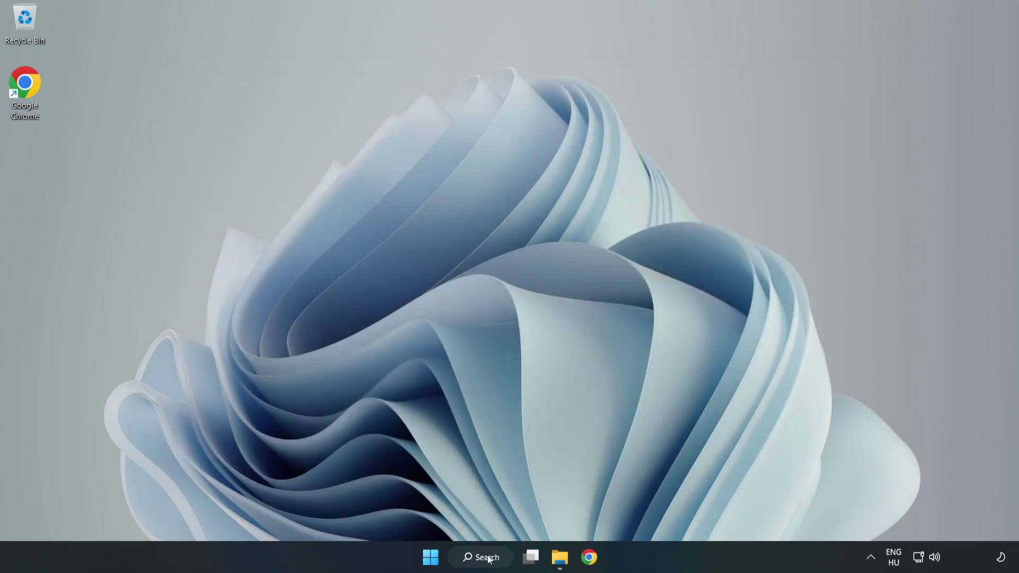
Search Windows for 'update' to surface Windows Update settings
left_click(485, 558)
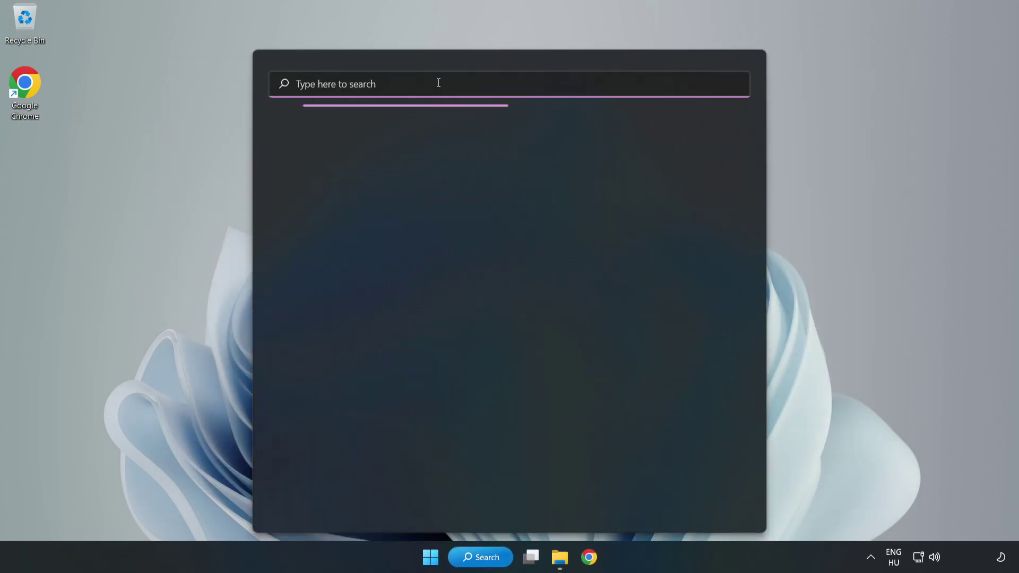
type("update")
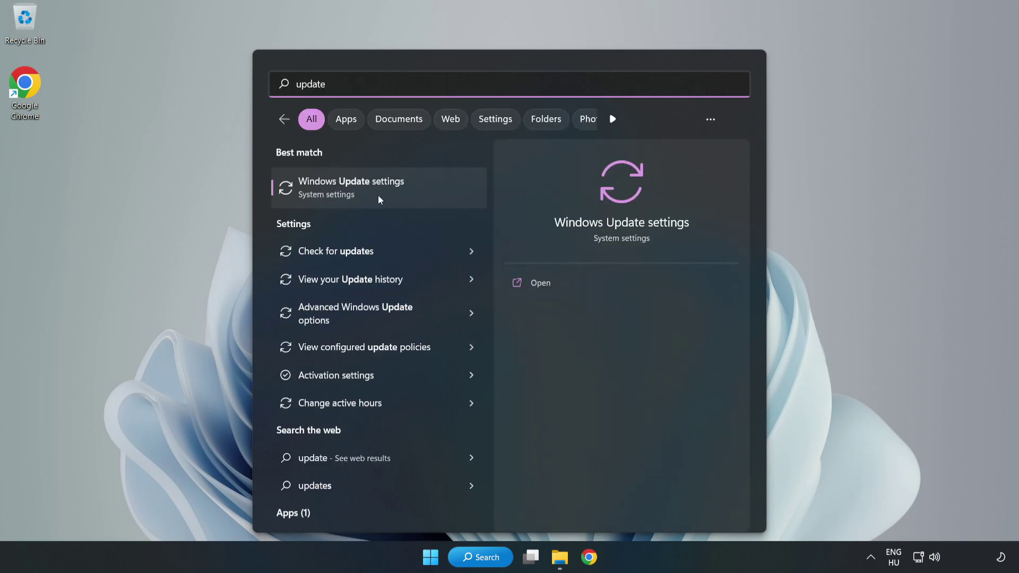
Run a Windows Update check until it reports up to date (last checked 09:37), then close Settings
left_click(415, 198)
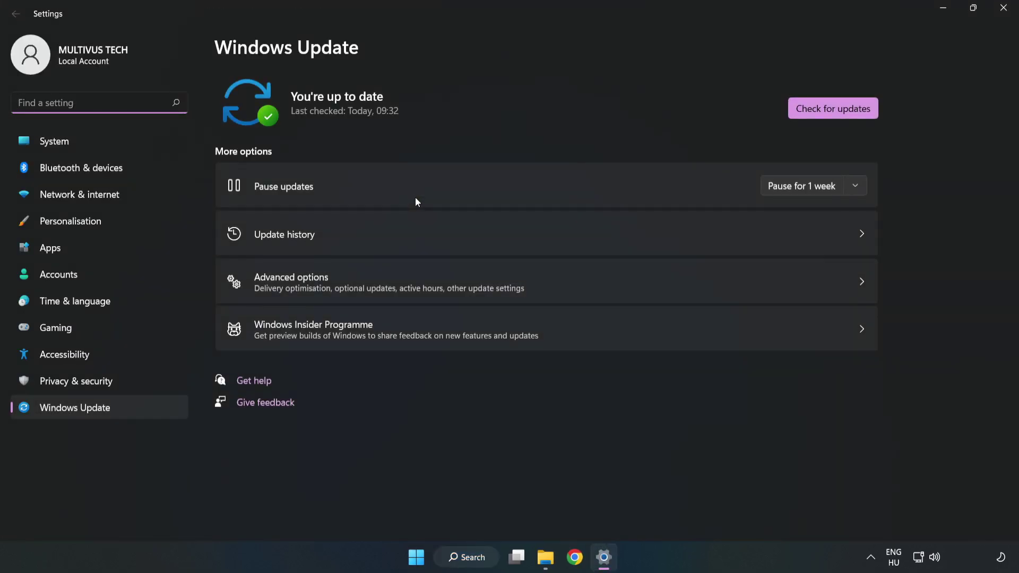
left_click(819, 112)
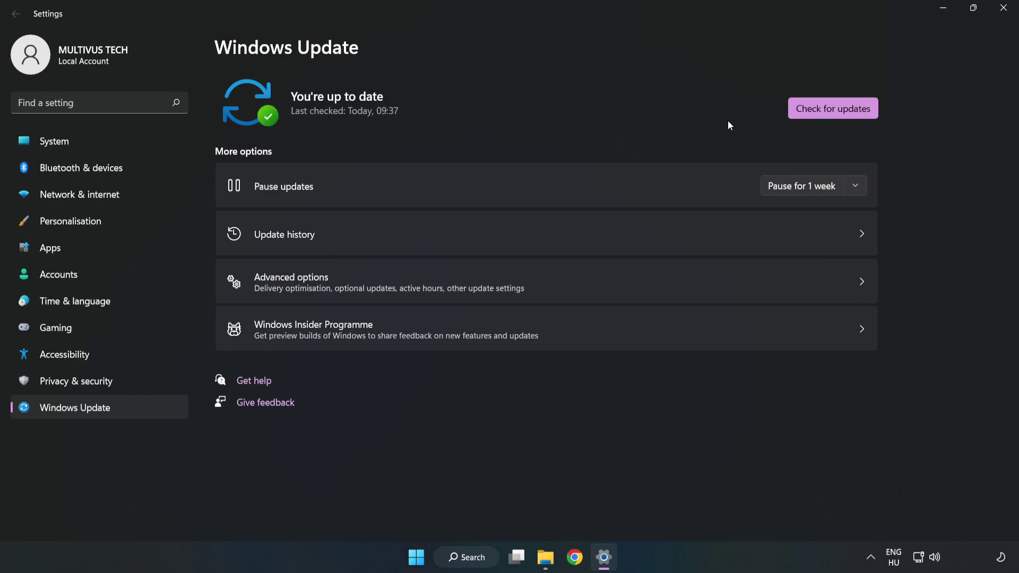
left_click(1000, 9)
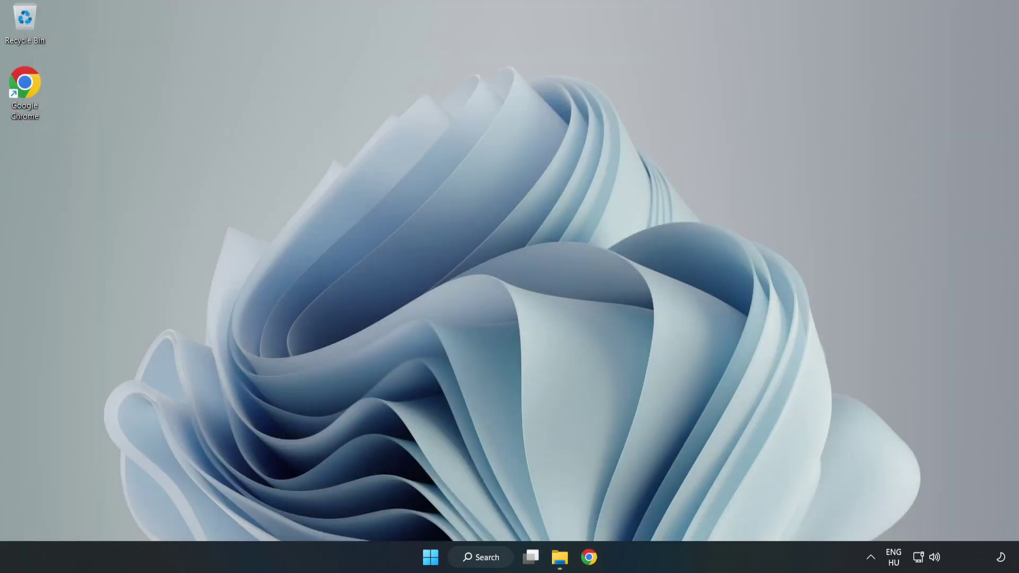
Launch Registry Editor via 'regedit' search and navigate to HKEY_CURRENT_USER\System\GameConfigStore
left_click(498, 563)
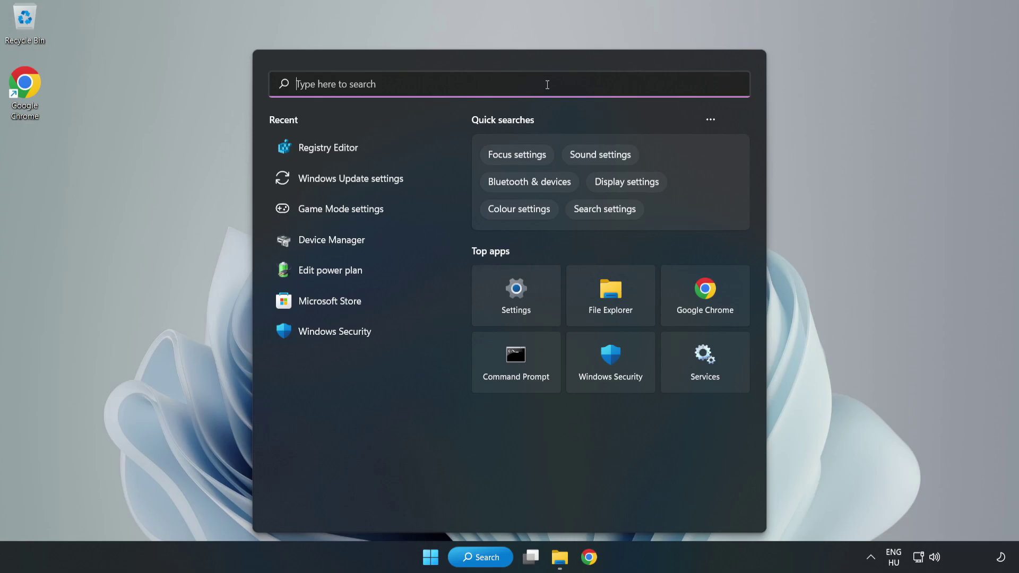
type("regedit")
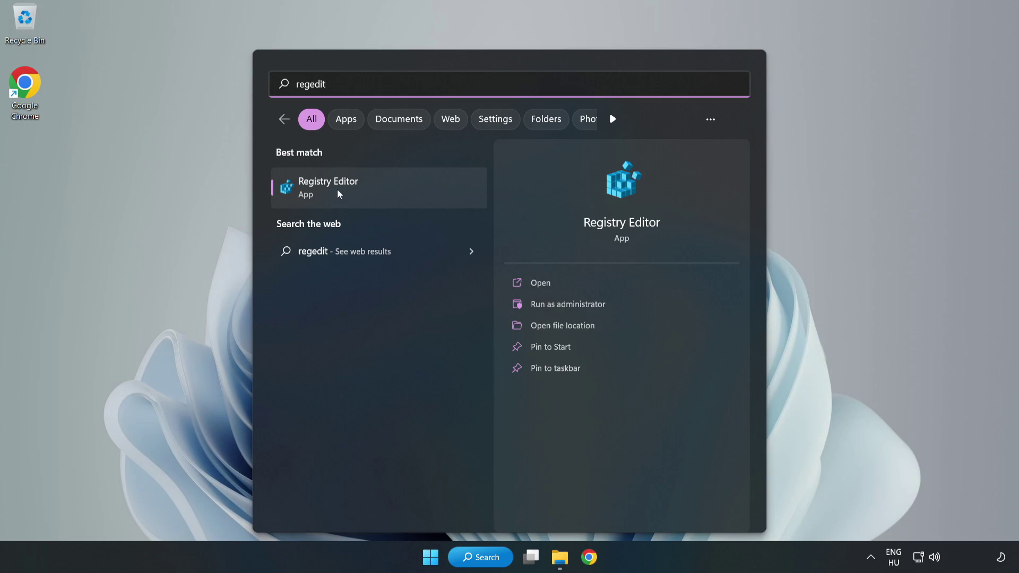
left_click(390, 189)
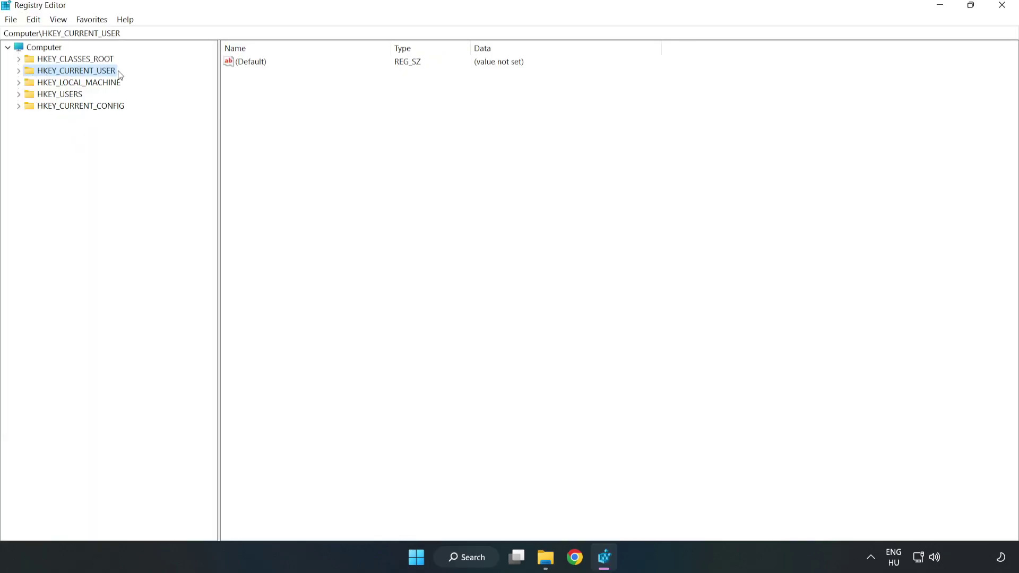
left_click(20, 72)
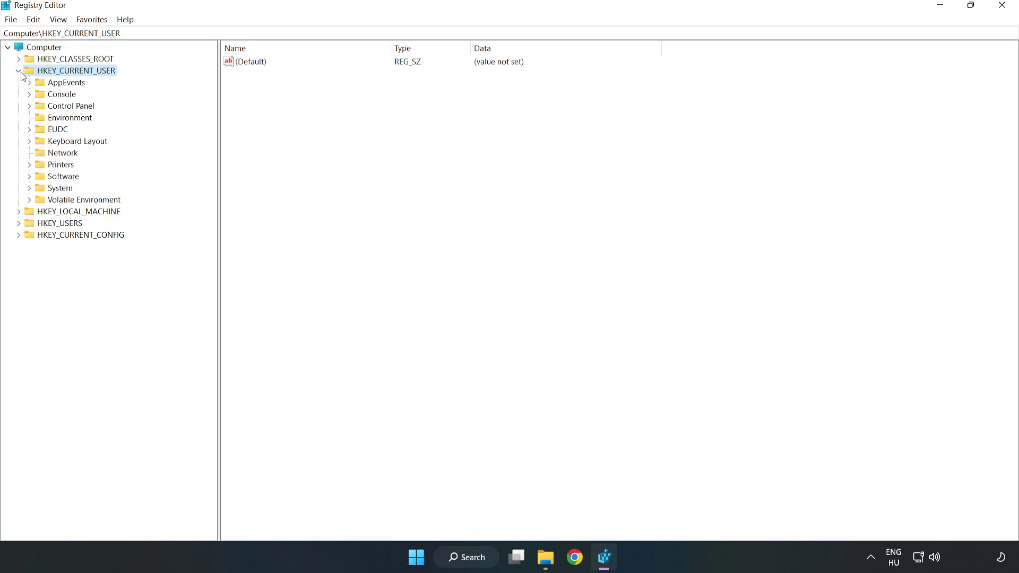
left_click(29, 188)
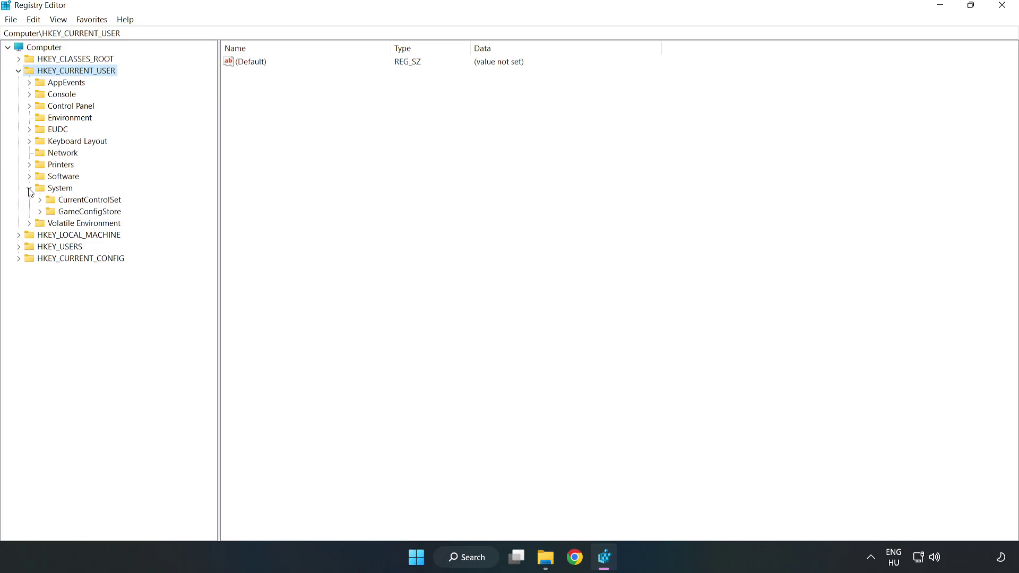
left_click(86, 214)
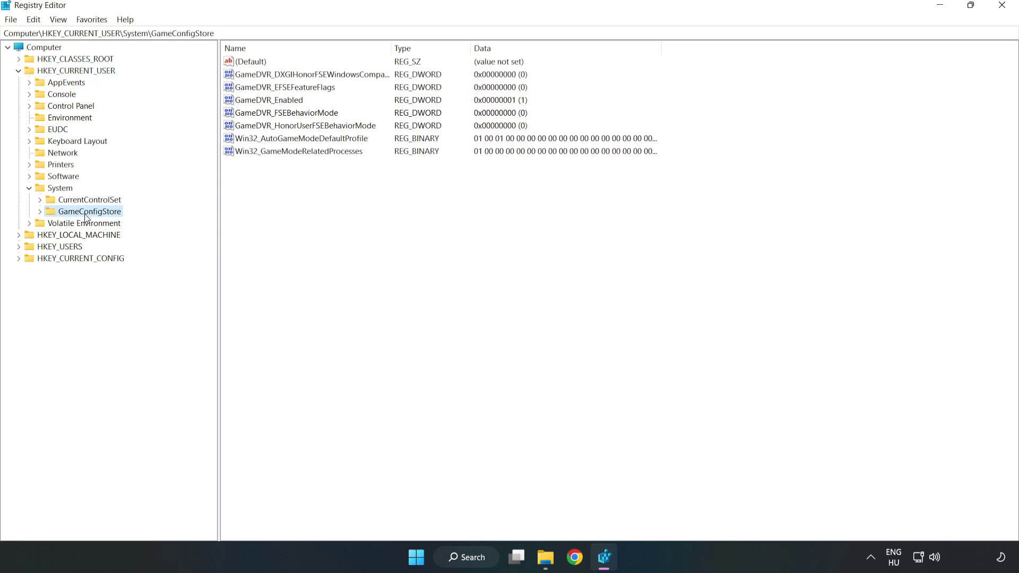
Change GameDVR_Enabled from 1 to 0 and collapse the HKEY_CURRENT_USER branch
left_click(251, 102)
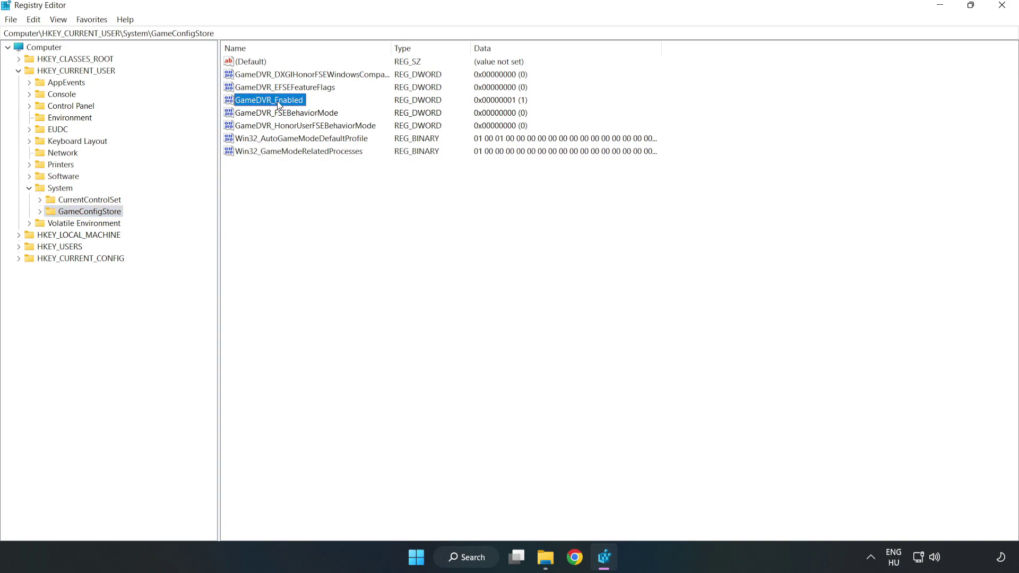
right_click(279, 105)
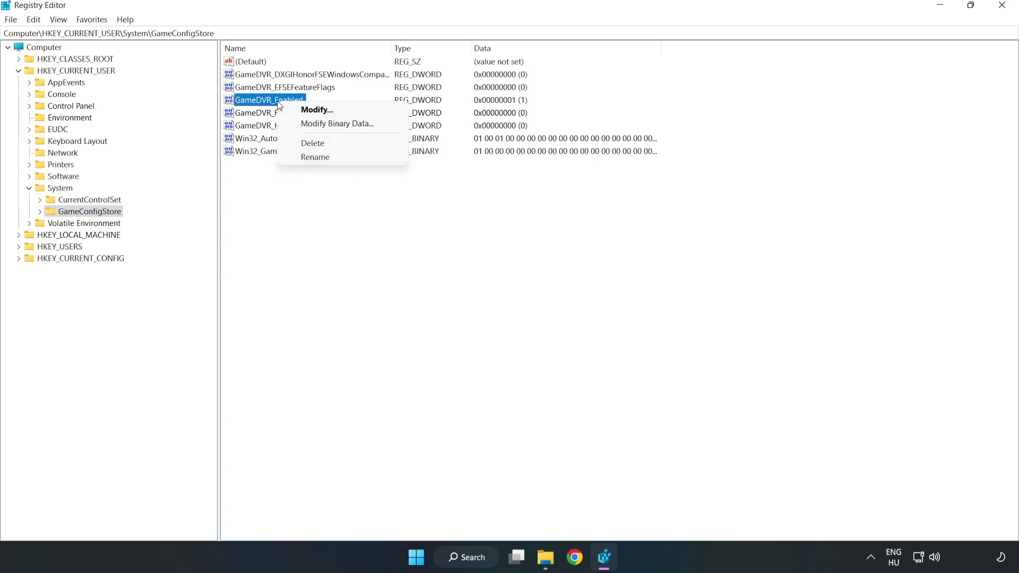
left_click(325, 112)
left_click_drag(202, 70, 570, 215)
left_click(427, 277)
left_click_drag(427, 276, 353, 264)
type("0")
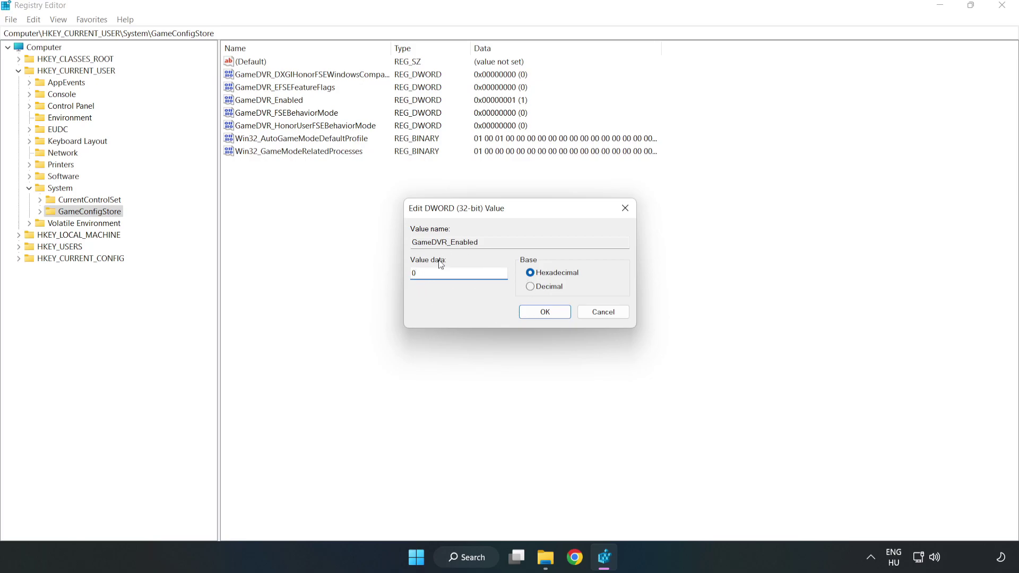
left_click(546, 312)
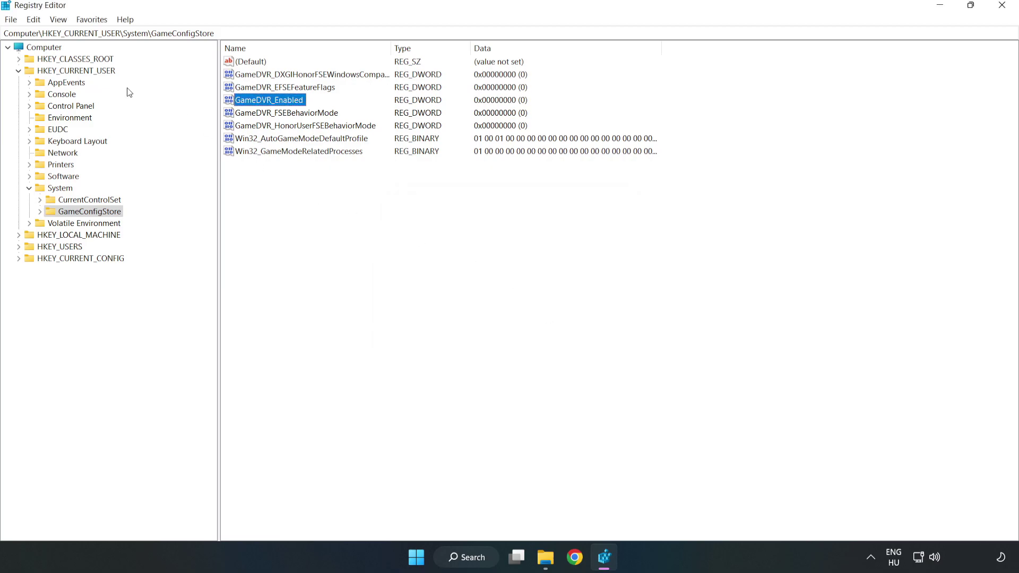
left_click(19, 71)
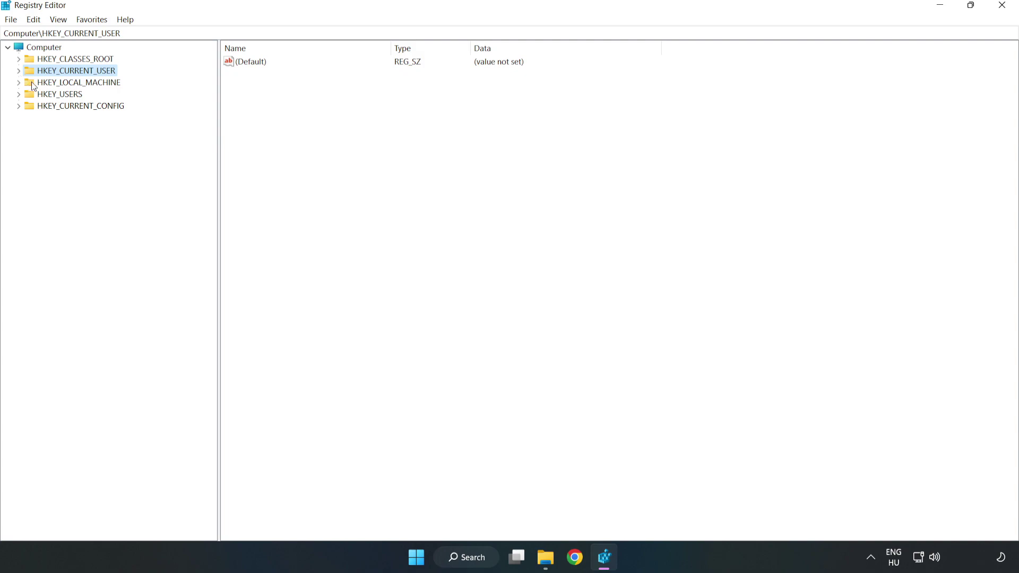
Expand HKEY_LOCAL_MACHINE\SOFTWARE\Microsoft\PolicyManager\default\ApplicationManagement to reveal the AllowGameDVR key
double_click(25, 85)
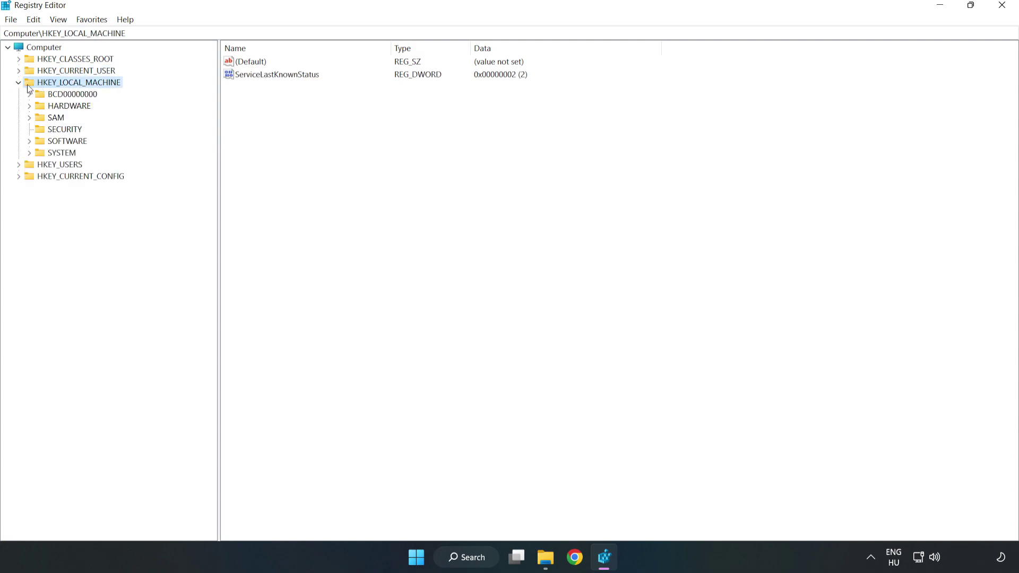
left_click(30, 141)
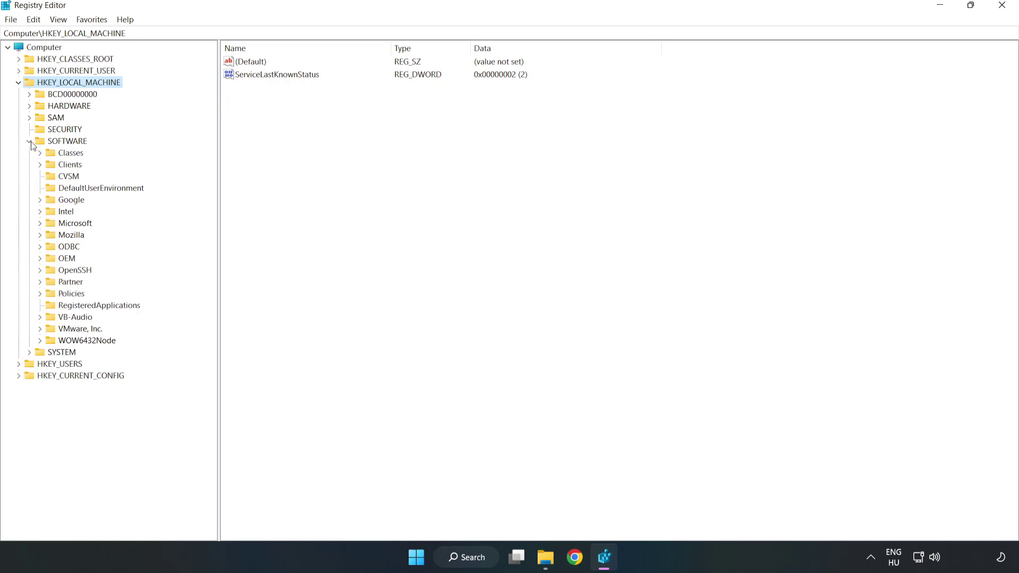
left_click(39, 223)
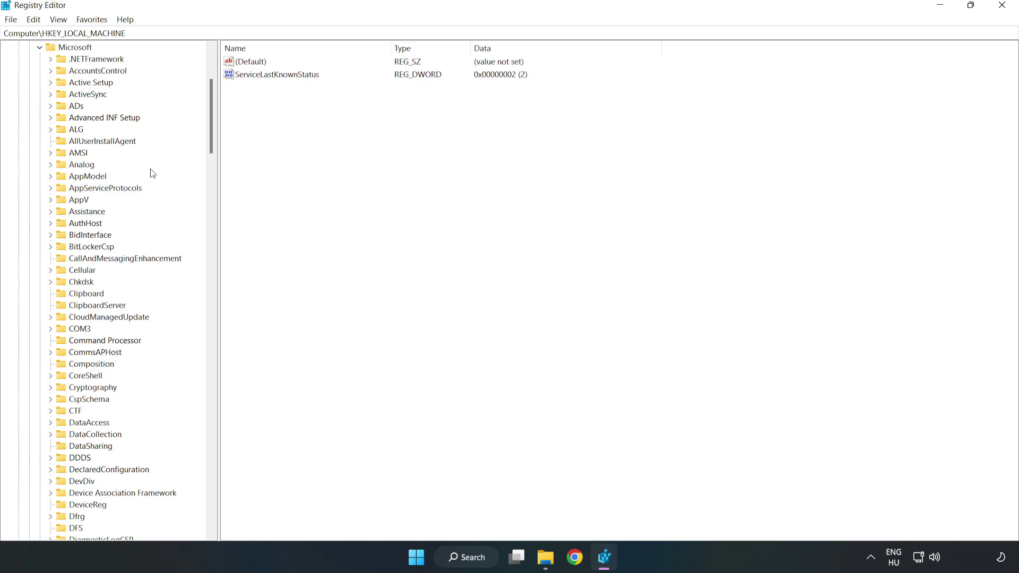
left_click_drag(210, 137, 232, 378)
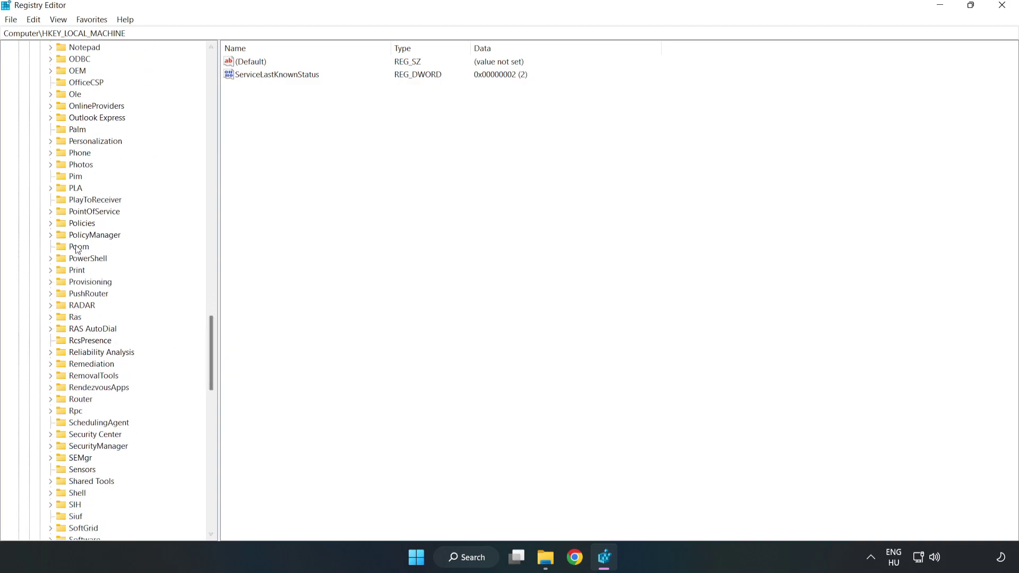
left_click(50, 235)
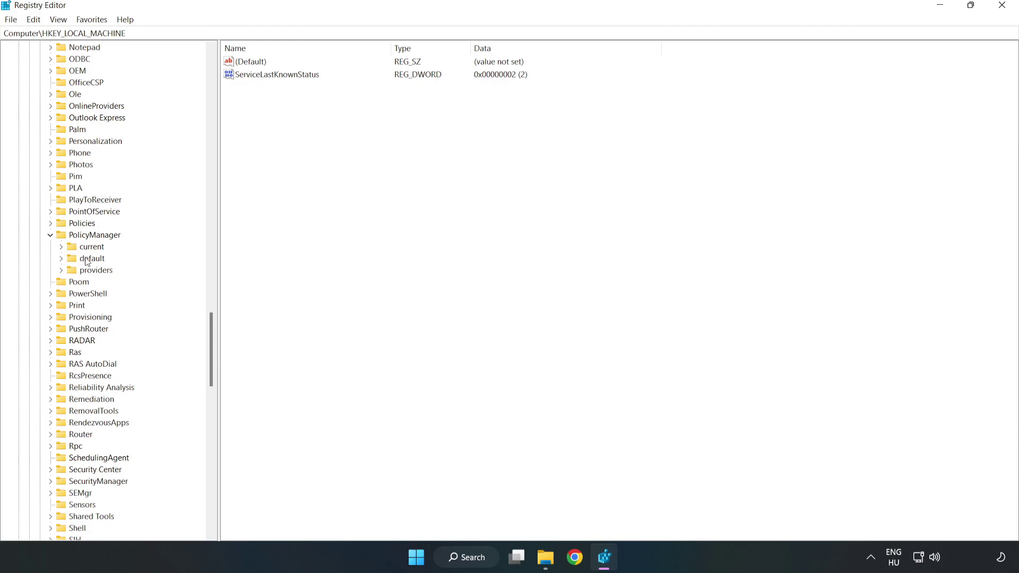
left_click(61, 259)
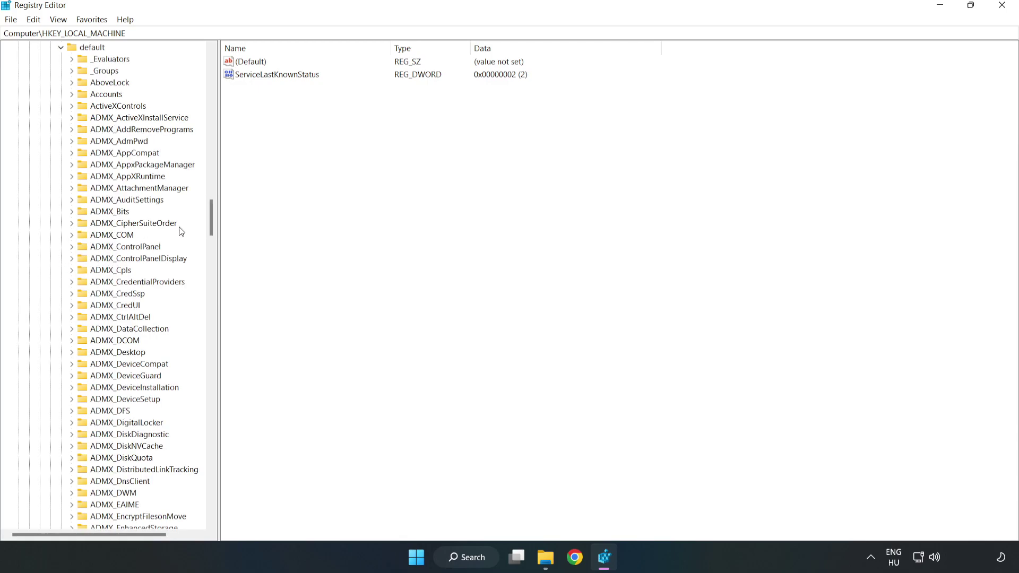
left_click_drag(211, 218, 206, 336)
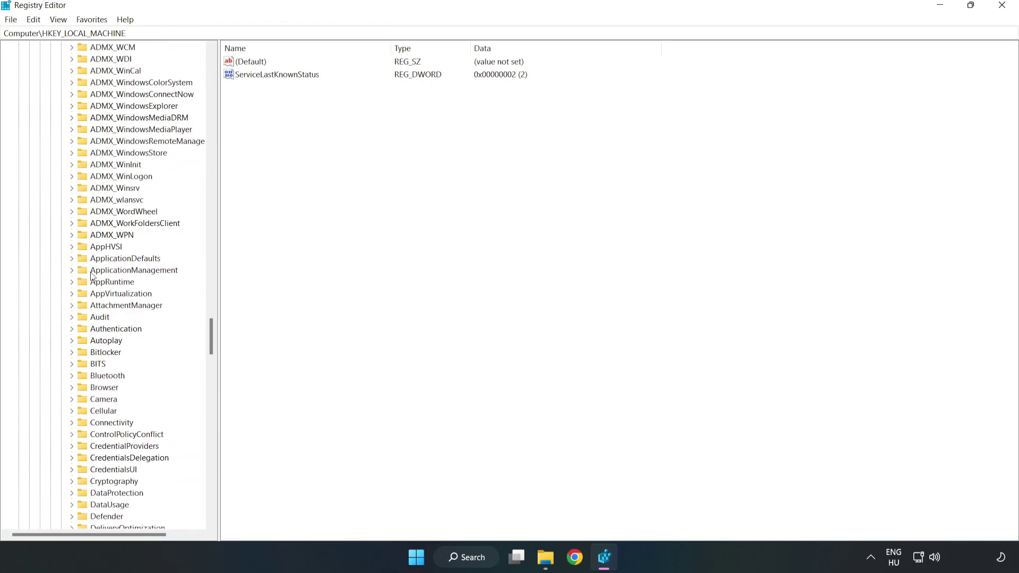
left_click(74, 269)
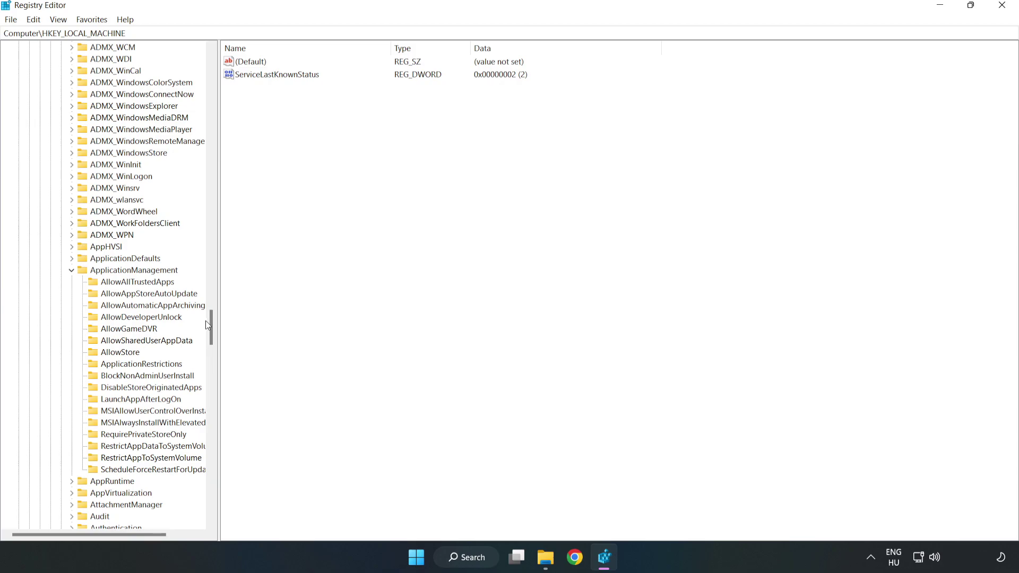
Change AllowGameDVR's 'value' entry from 1 to 0, then close Registry Editor
left_click(119, 330)
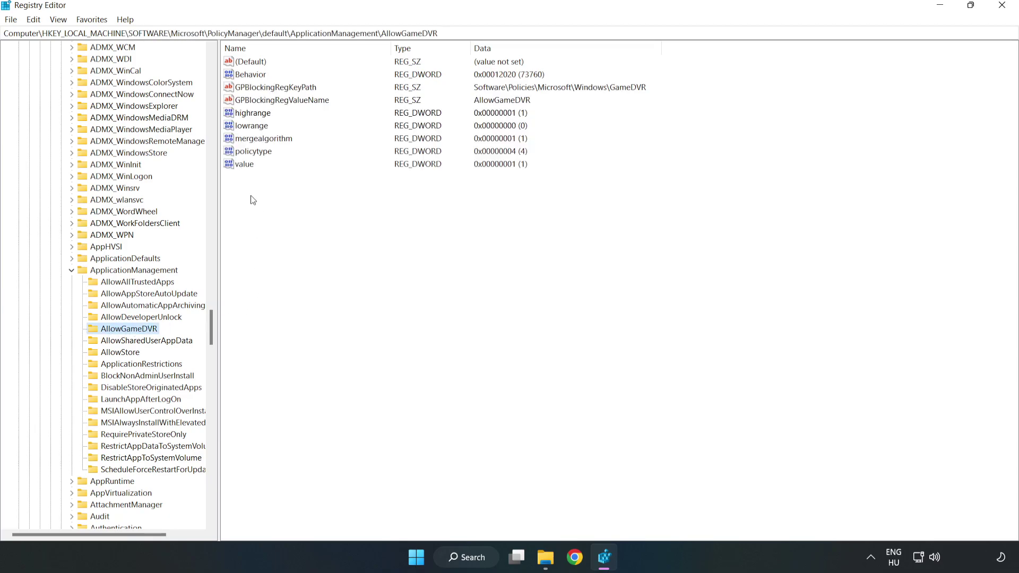
left_click(237, 166)
right_click(250, 169)
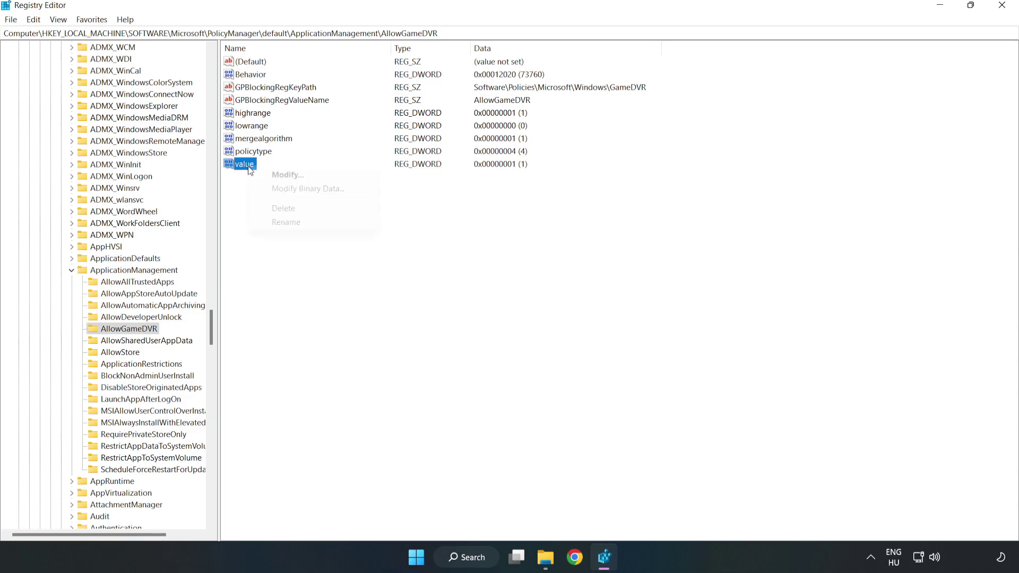
left_click(293, 175)
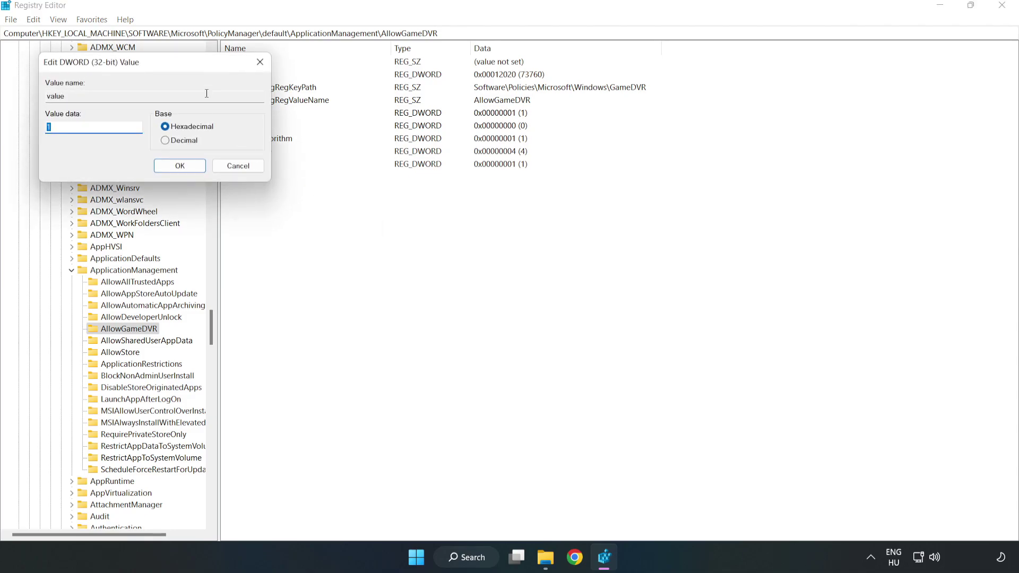
left_click_drag(195, 66, 518, 212)
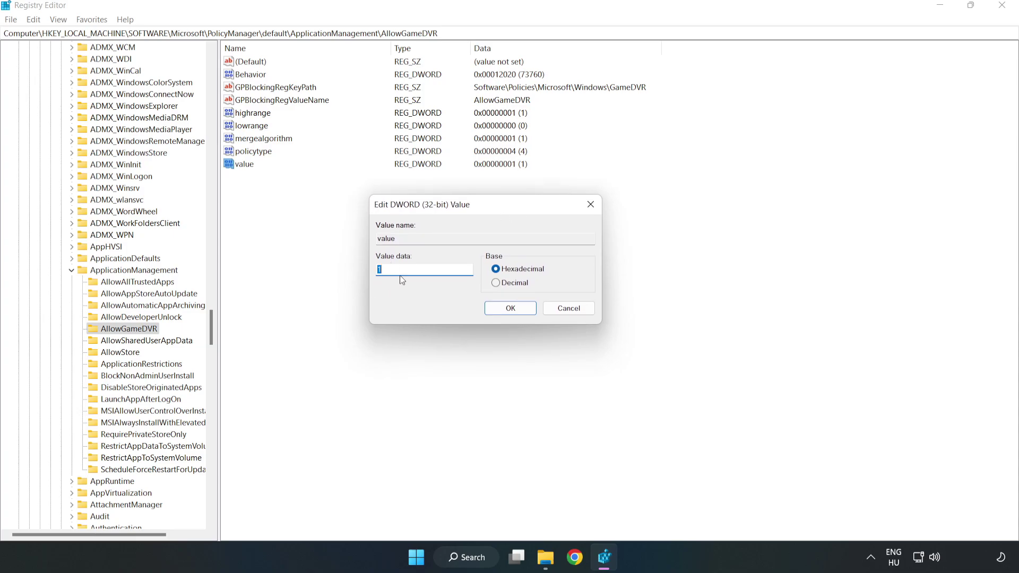
key("BackSpace")
type("0")
left_click(512, 309)
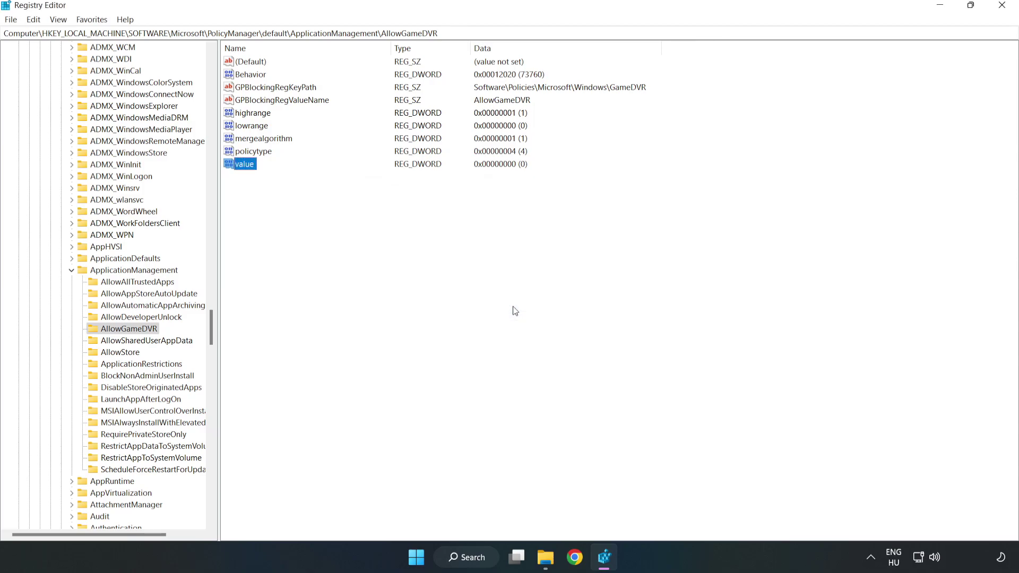
left_click(1003, 7)
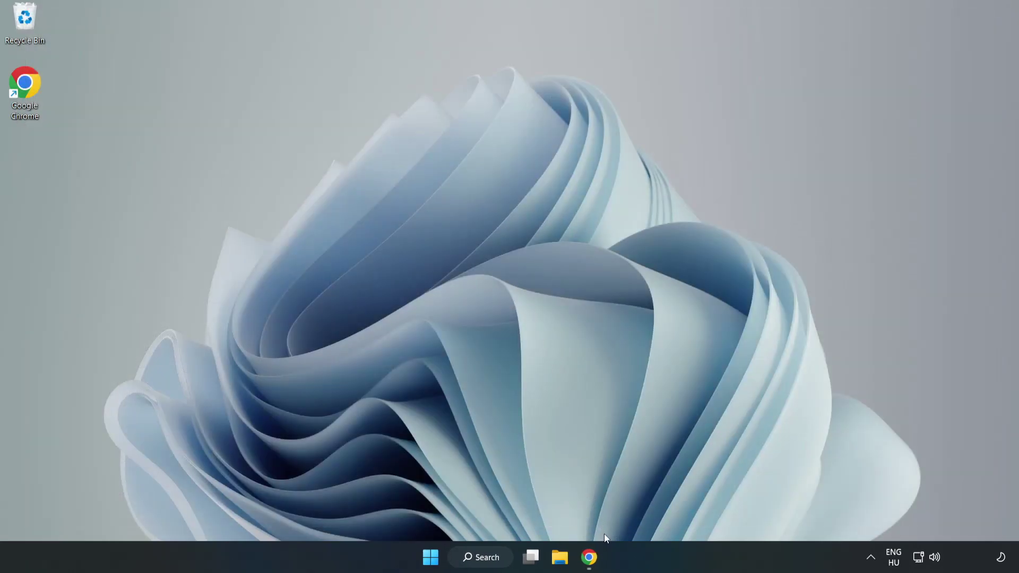
Download the DirectX End-User Runtime Web Installer in Chrome and run dxwebsetup.exe
left_click(591, 564)
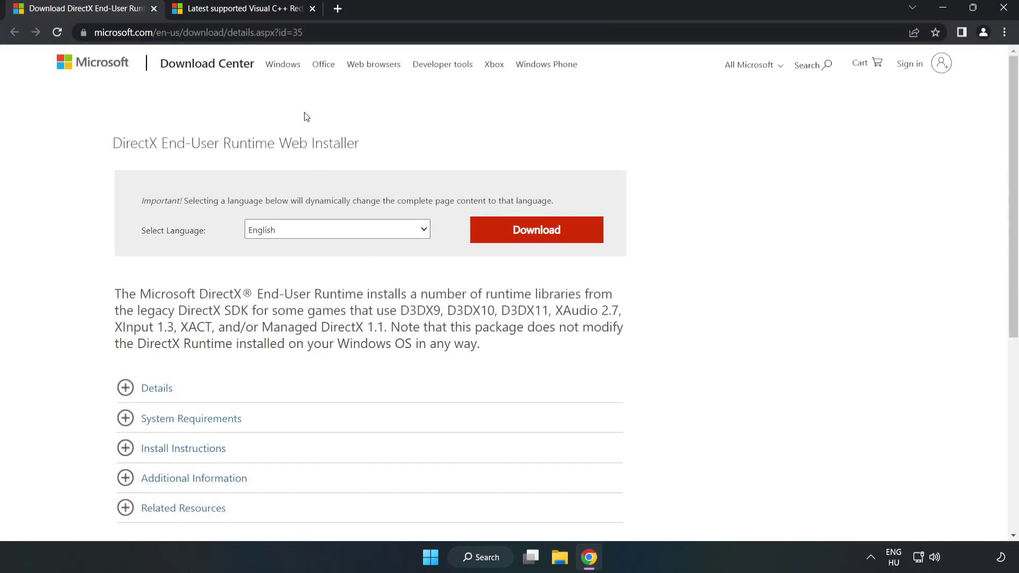
left_click_drag(254, 32, 336, 30)
left_click(412, 121)
left_click(543, 242)
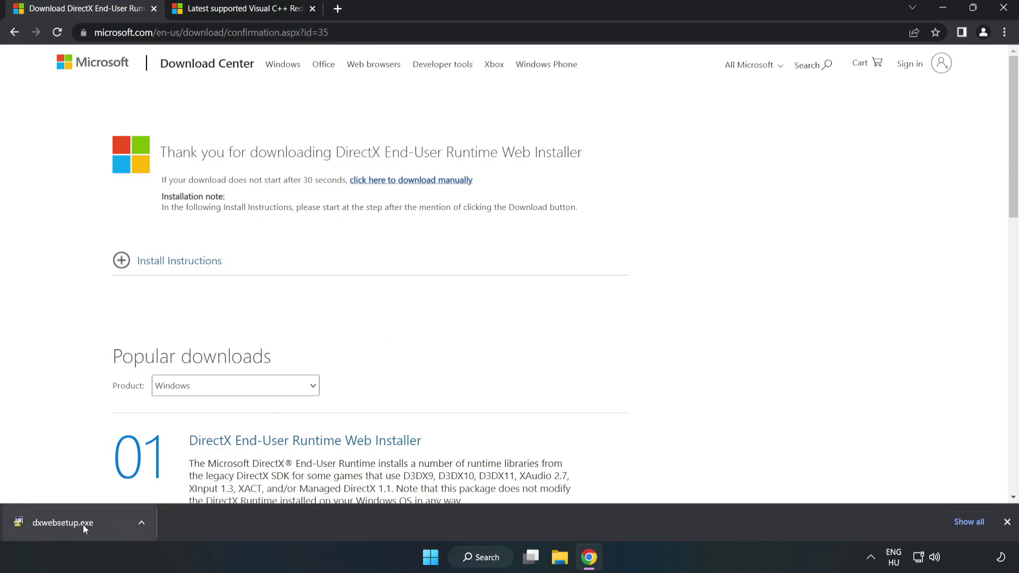
left_click(103, 526)
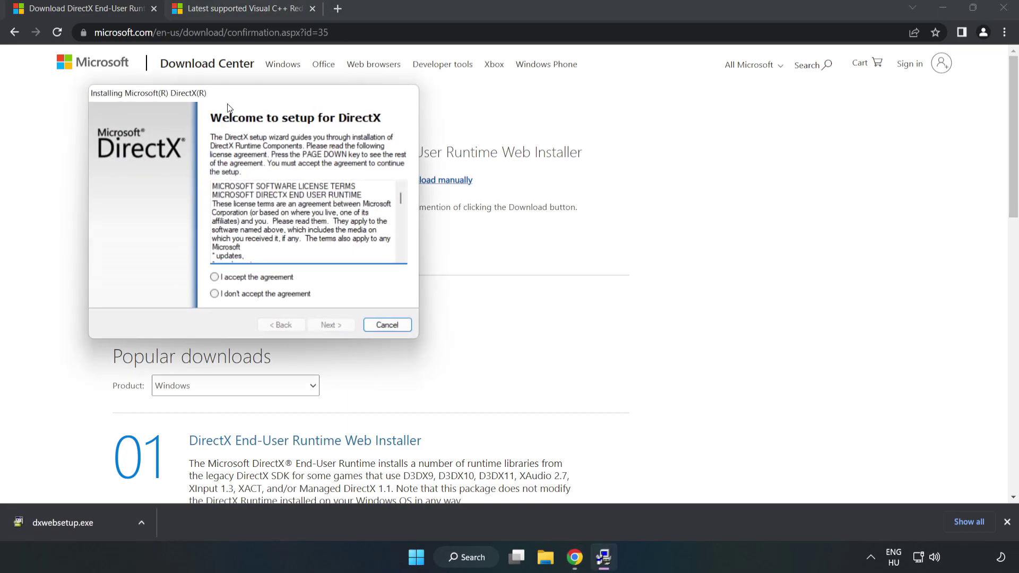
Accept the DirectX license, decline the Bing Bar, and run setup through to Finish
left_click_drag(232, 95, 487, 144)
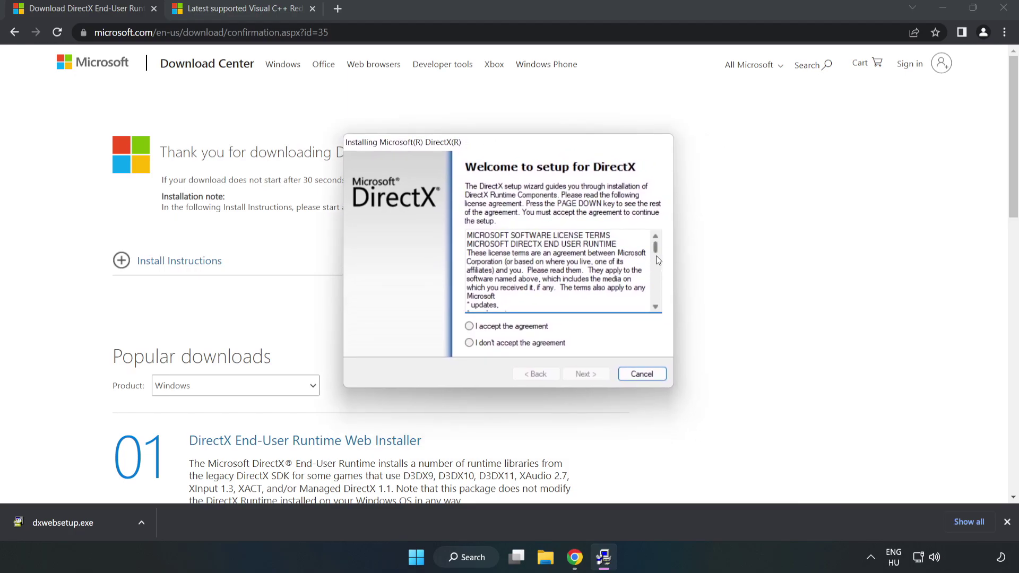
left_click_drag(656, 254, 656, 311)
left_click(463, 325)
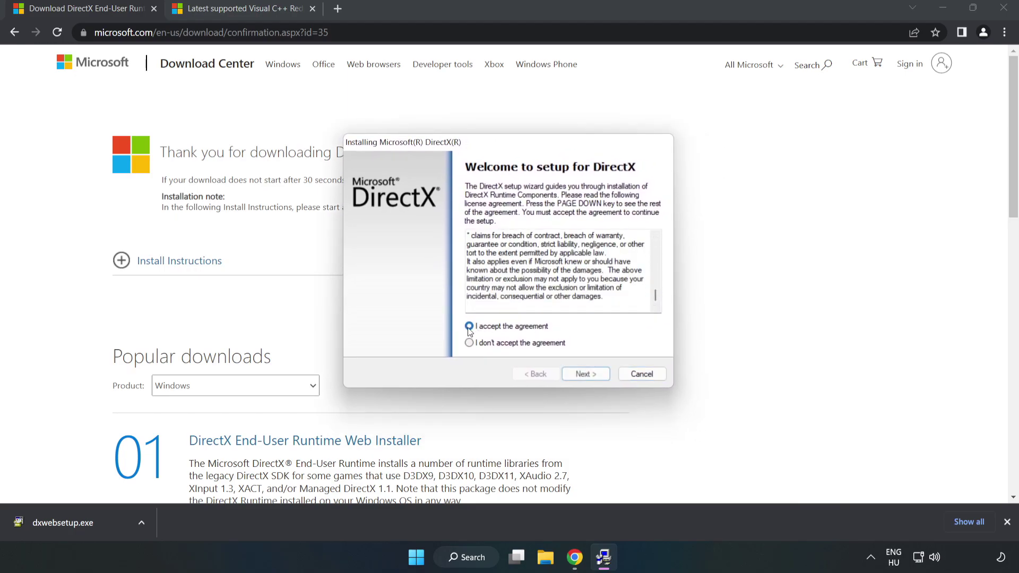
left_click(590, 375)
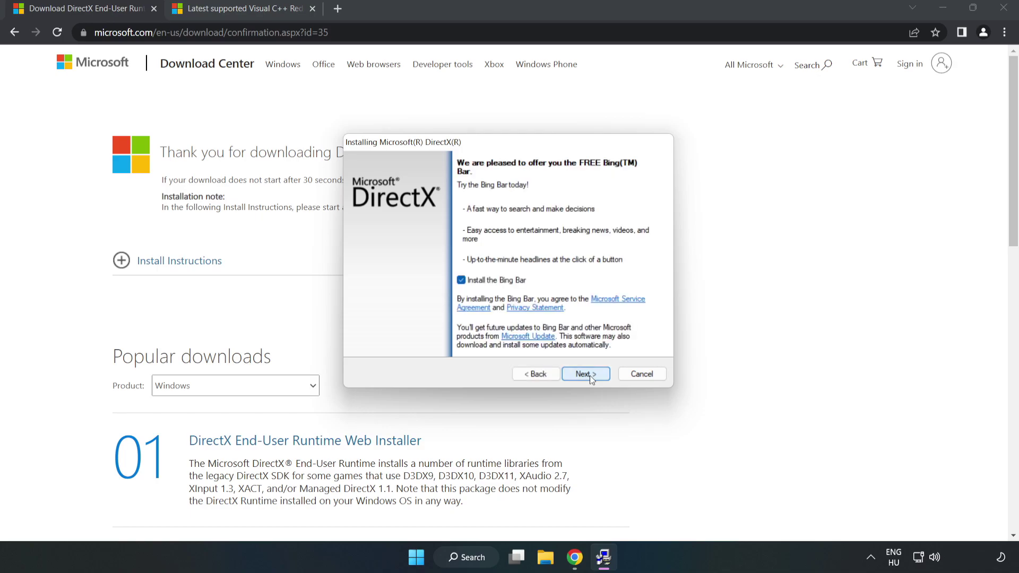
left_click(461, 280)
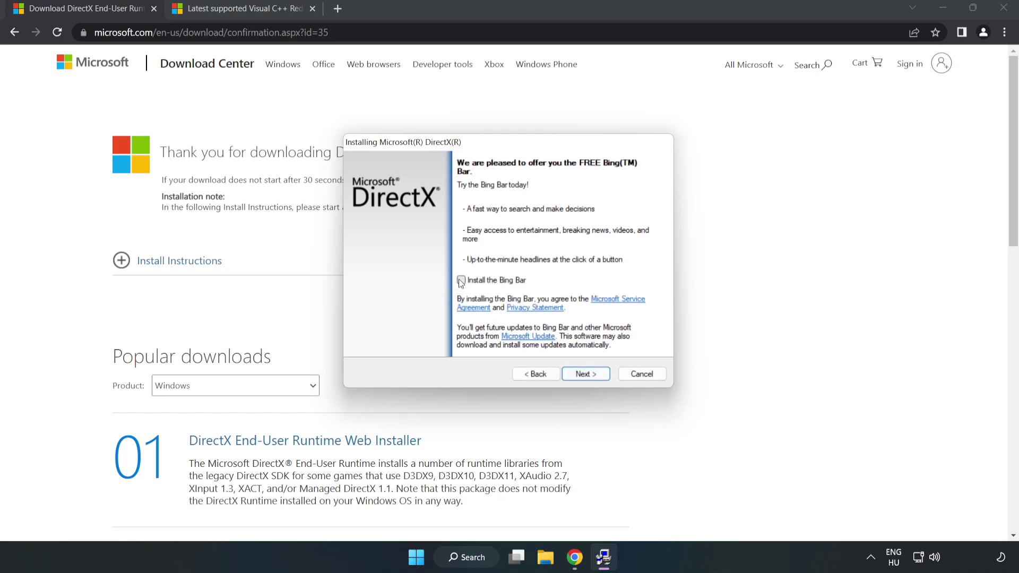
left_click(586, 374)
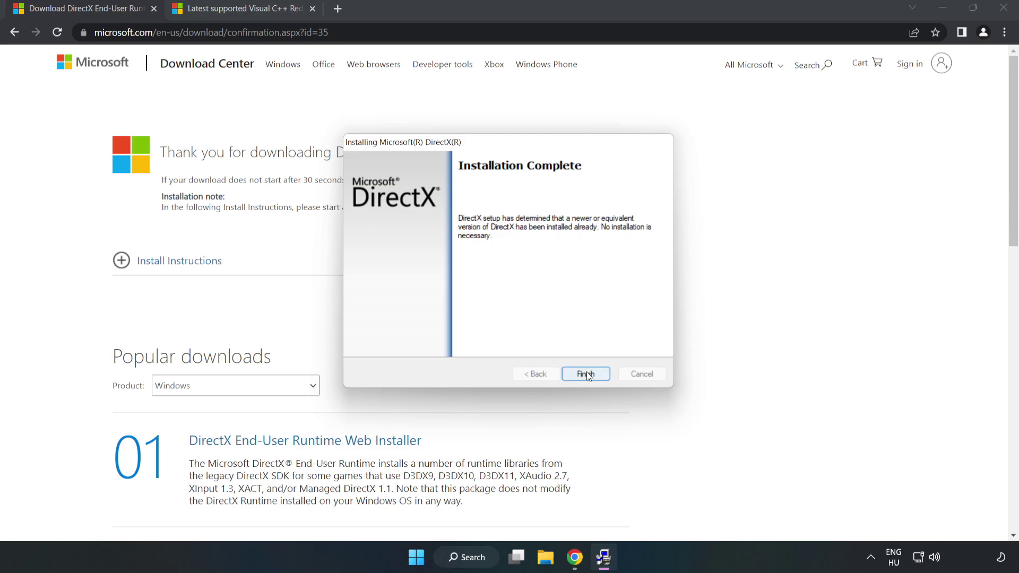
left_click(586, 374)
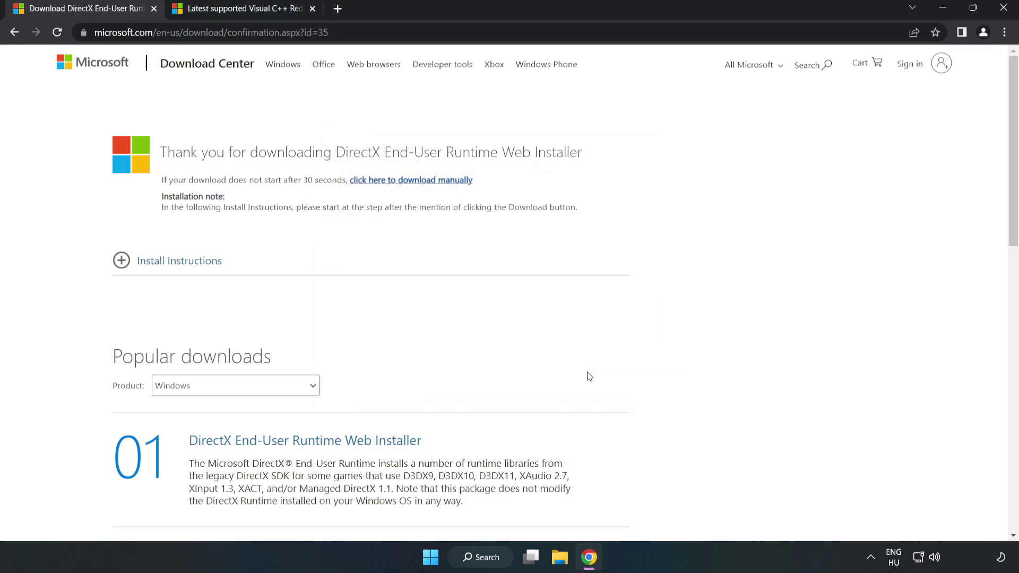
Close the DirectX tab and download the ARM64, x86 and x64 vc_redist installers, allowing multiple downloads
left_click(153, 9)
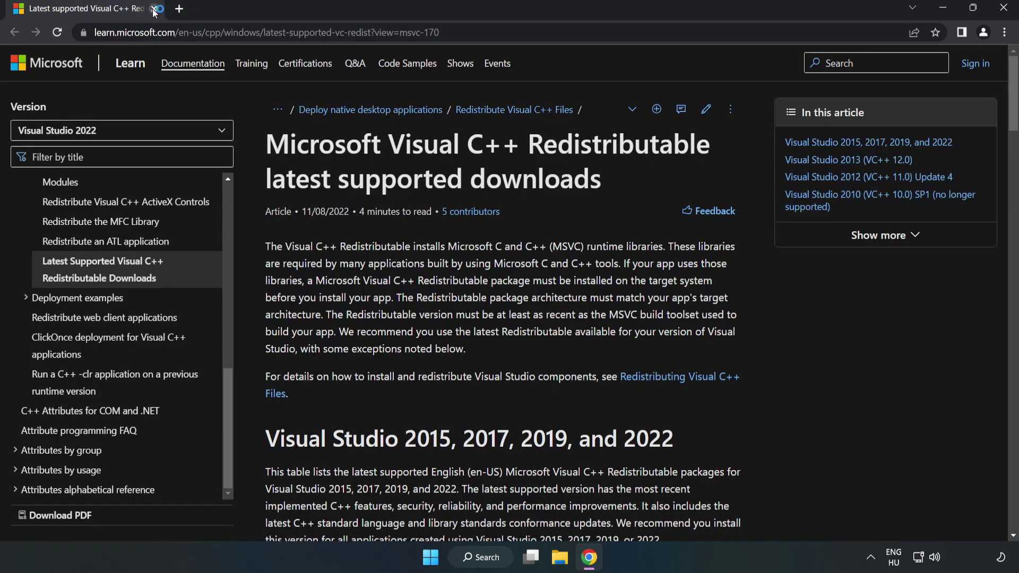
left_click(232, 30)
key("End")
left_click(526, 173)
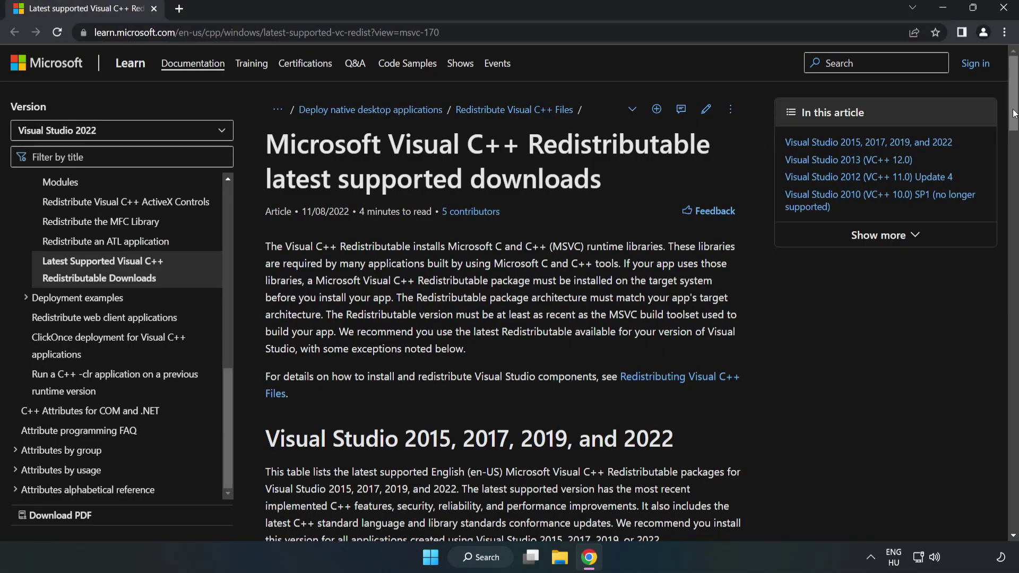
left_click_drag(1014, 117, 1014, 136)
scroll(841, 216, "down", 4)
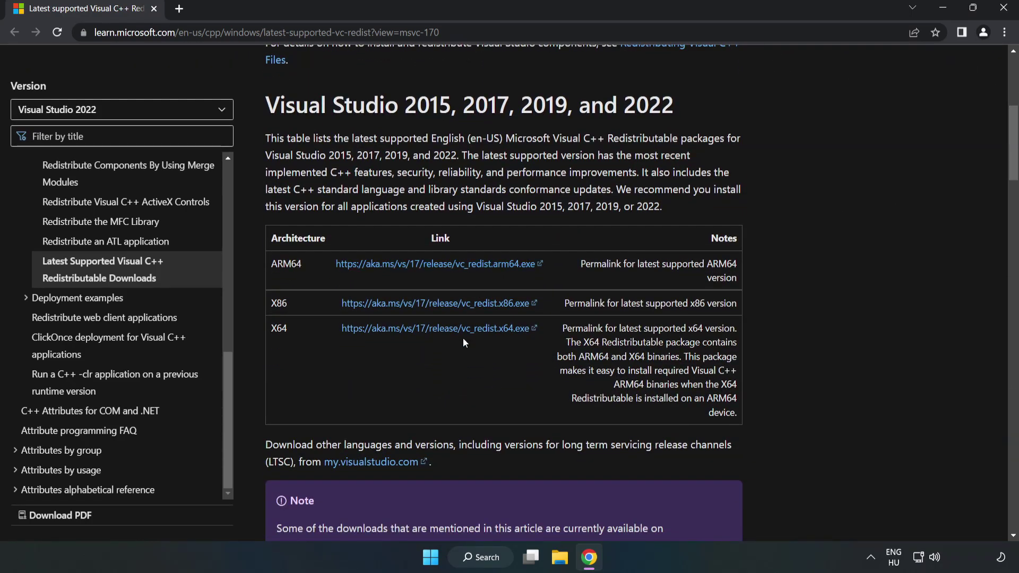
left_click(448, 307)
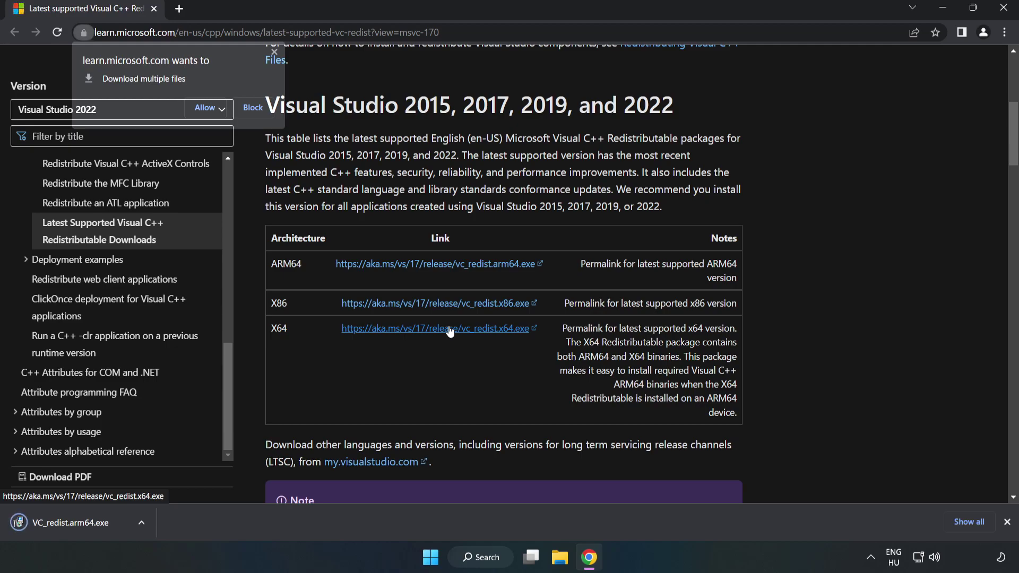
left_click(206, 108)
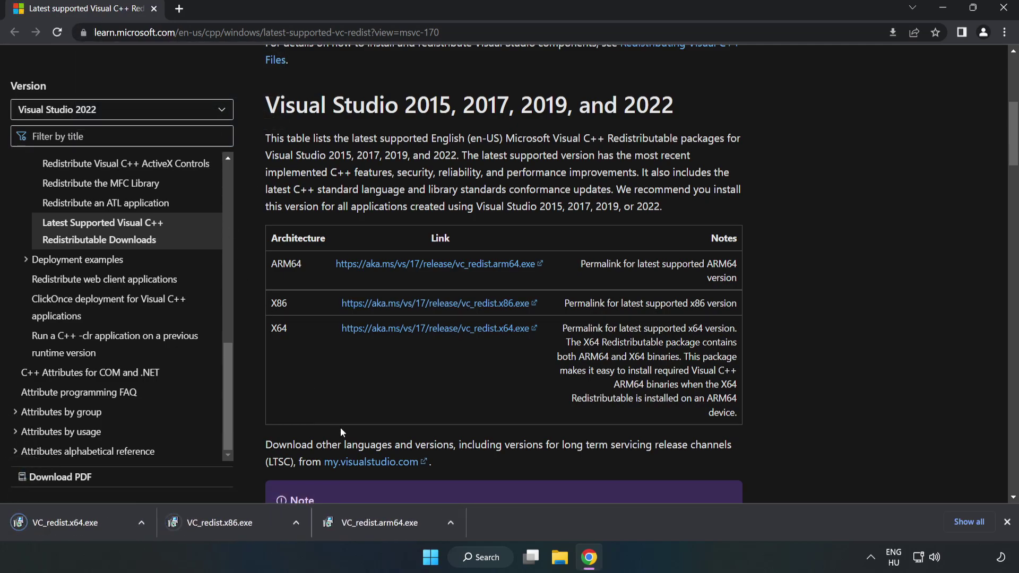
Attempt the ARM64 Visual C++ redistributable install, which fails, and dismiss it
left_click(390, 526)
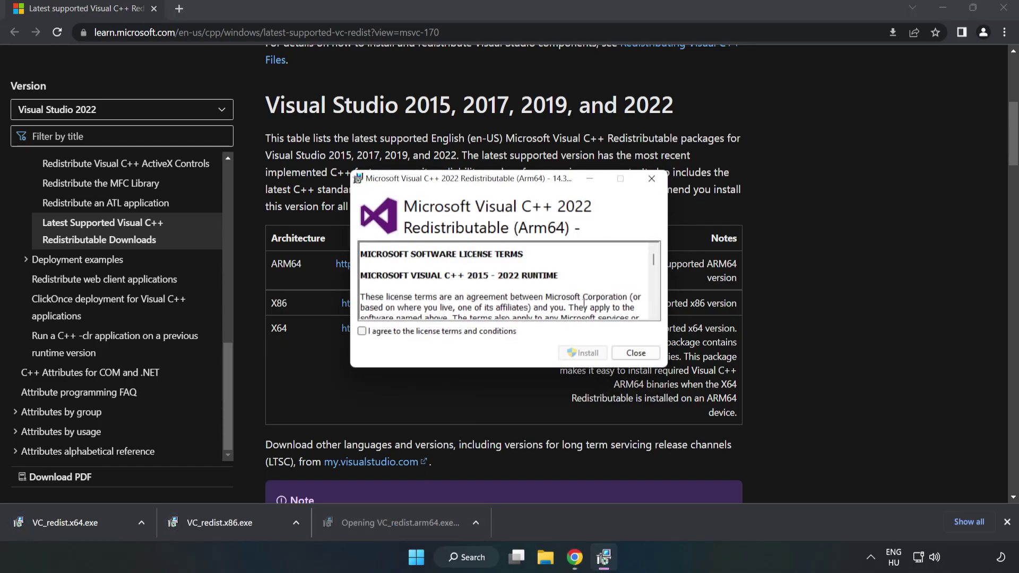
left_click_drag(652, 262, 653, 317)
left_click(445, 331)
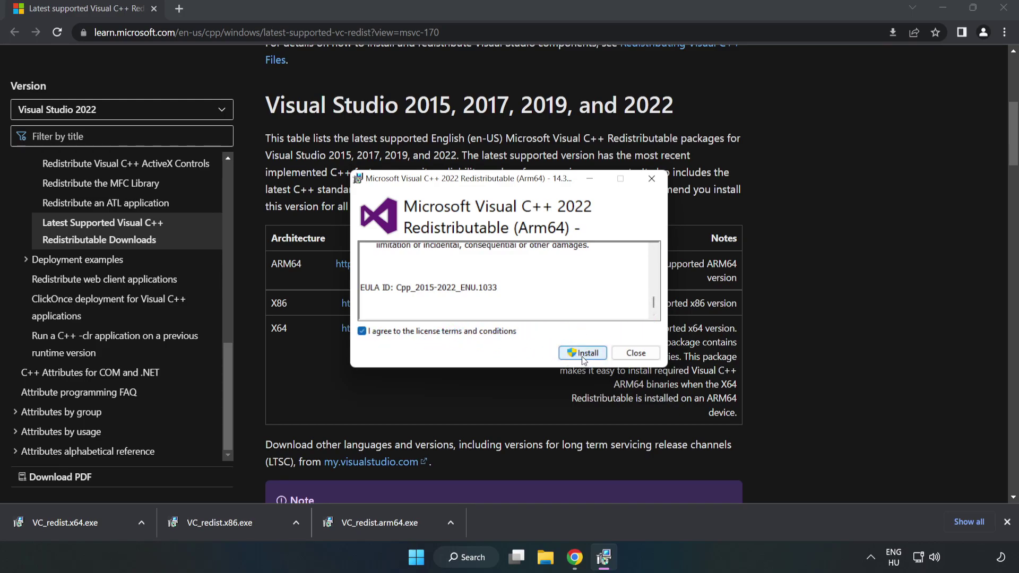
left_click(583, 358)
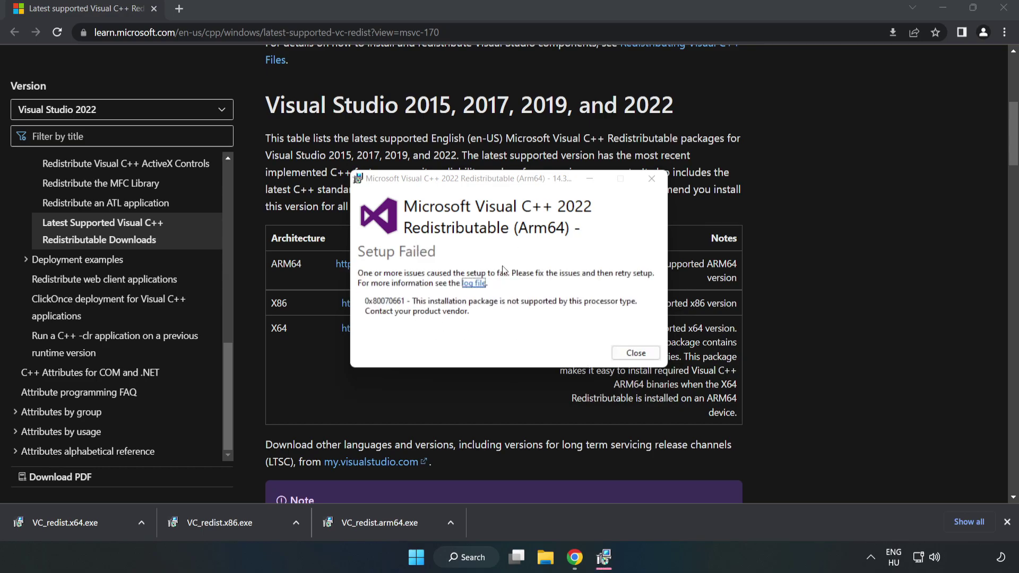
left_click(636, 353)
Install the x86 and x64 Visual C++ redistributables without restarting, then close Chrome
left_click(244, 523)
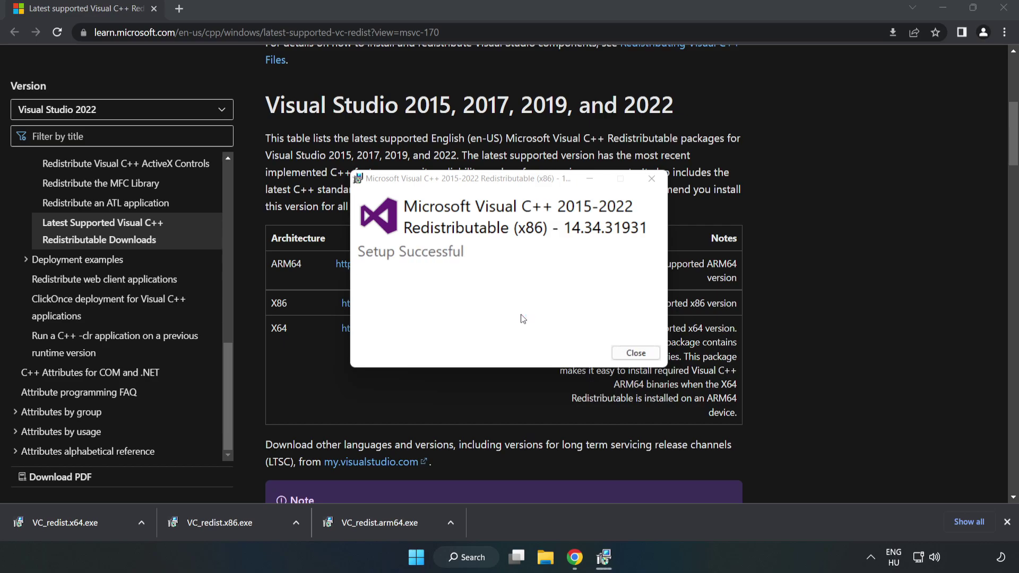
left_click(635, 353)
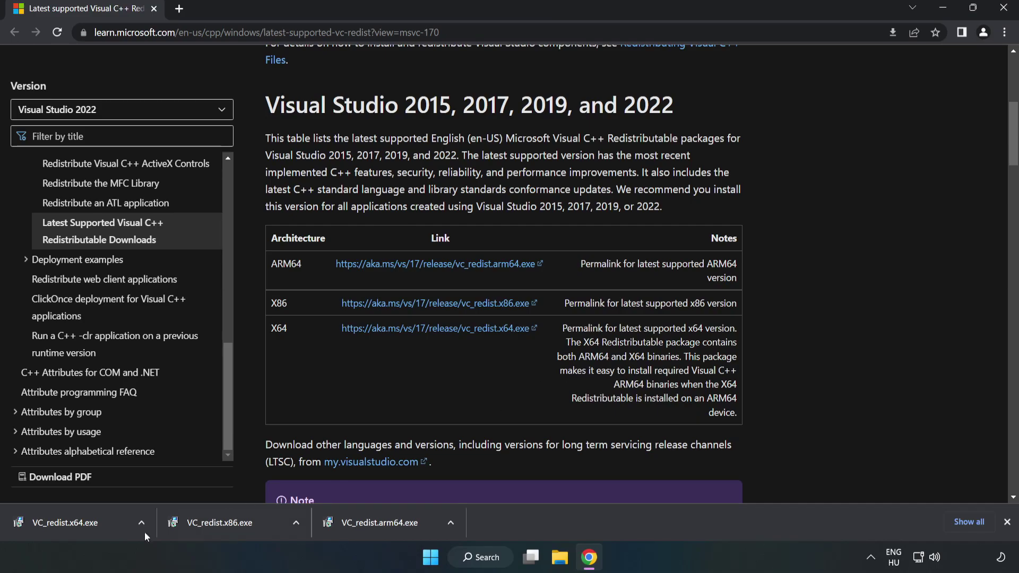
left_click(55, 520)
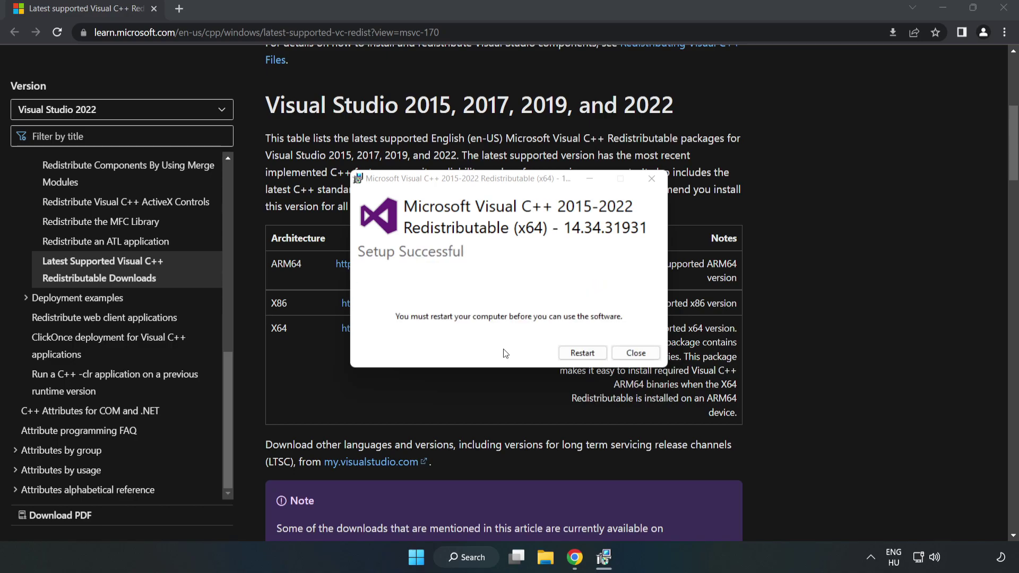
left_click(636, 354)
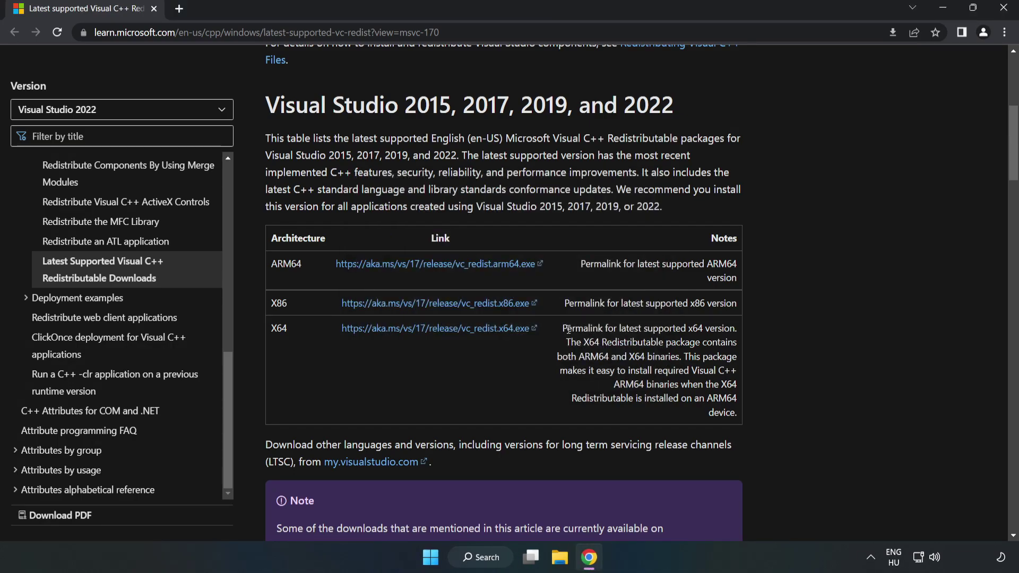
left_click(1005, 10)
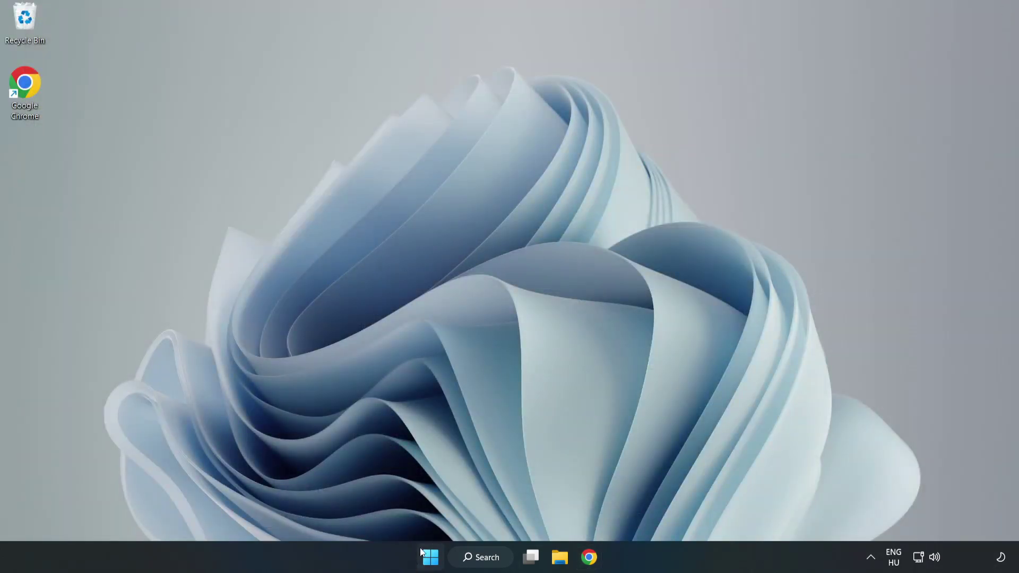
Open the Start menu's power button to list Sleep, Shut down and Restart
left_click(430, 558)
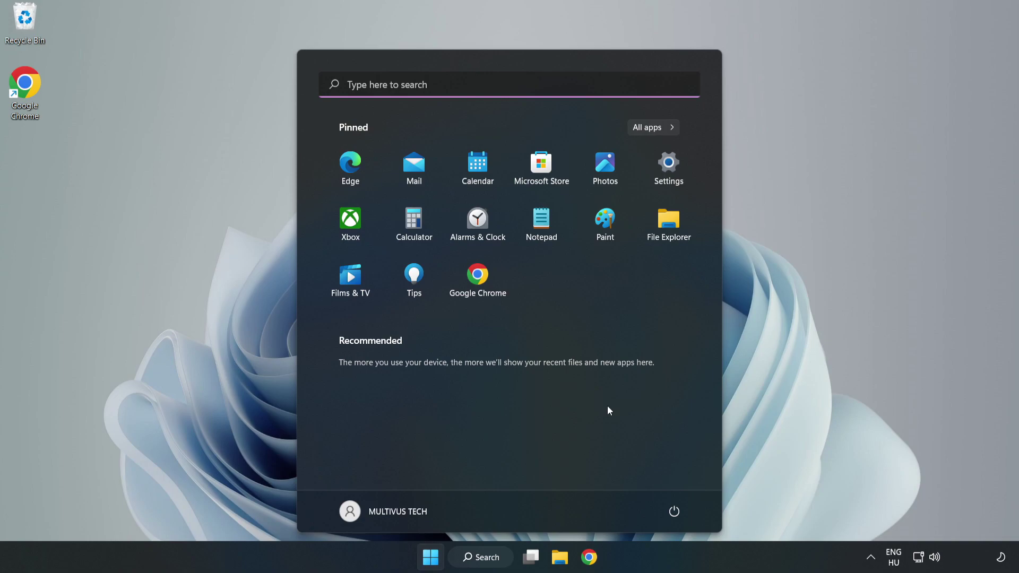
left_click(671, 514)
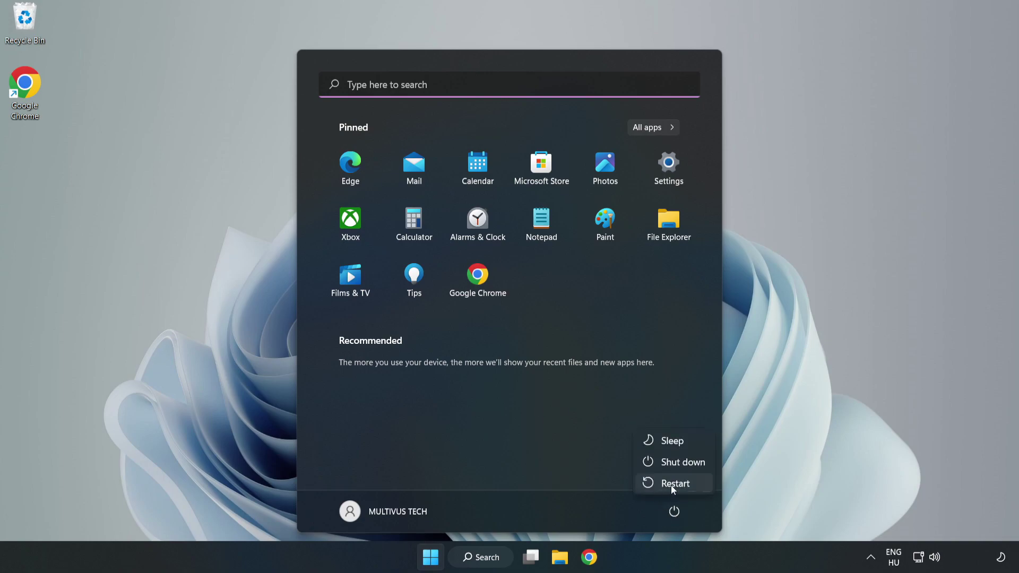